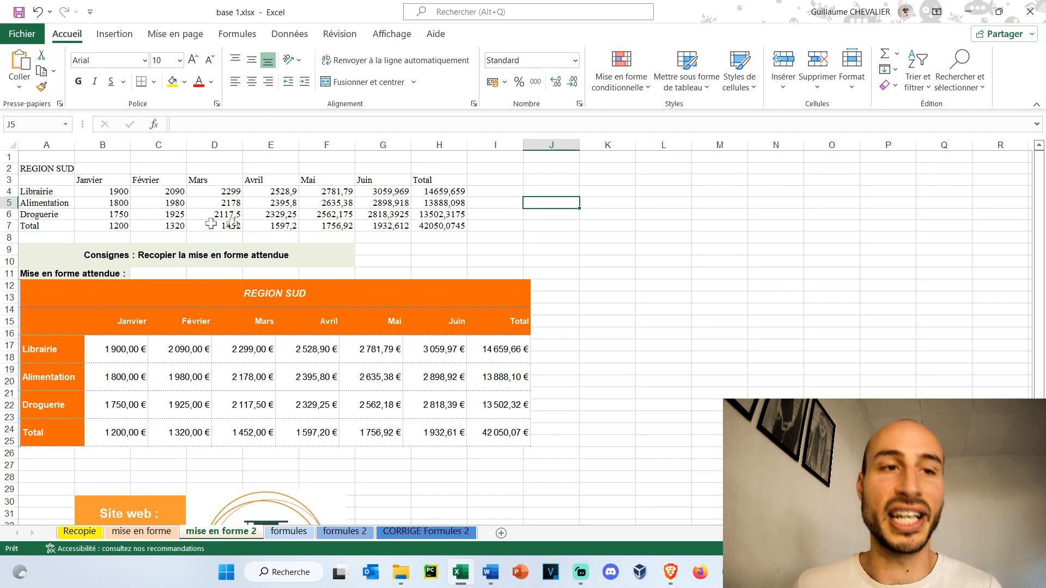
- Widen column A to a little more than twice its width
click(43, 191)
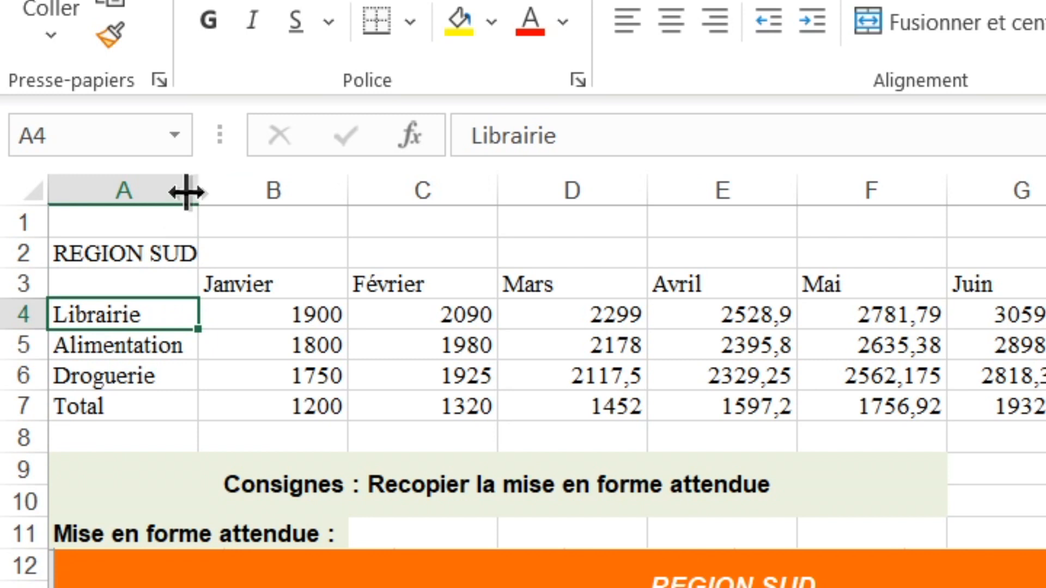
click(149, 177)
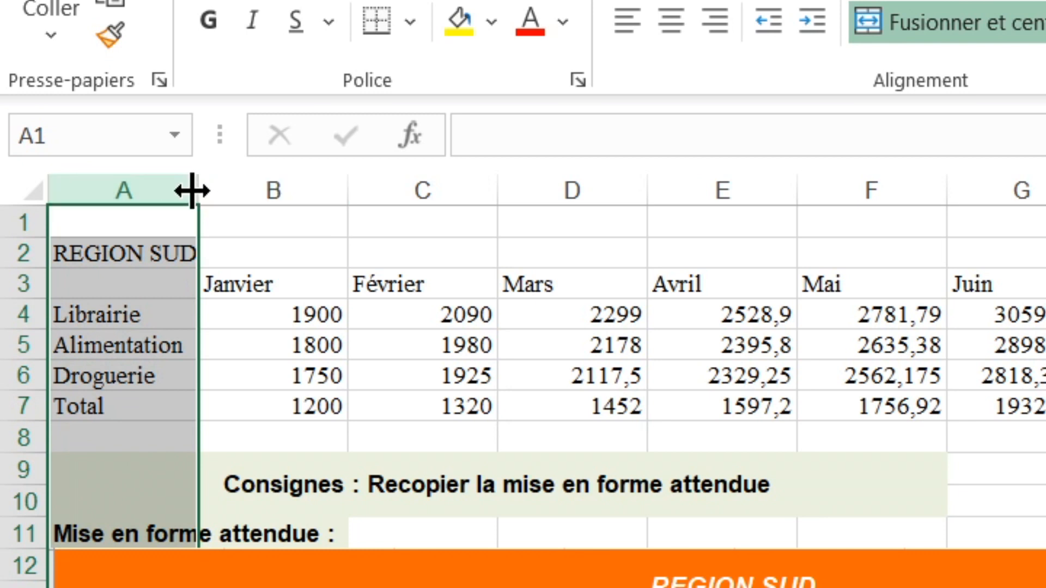
drag(192, 194, 394, 226)
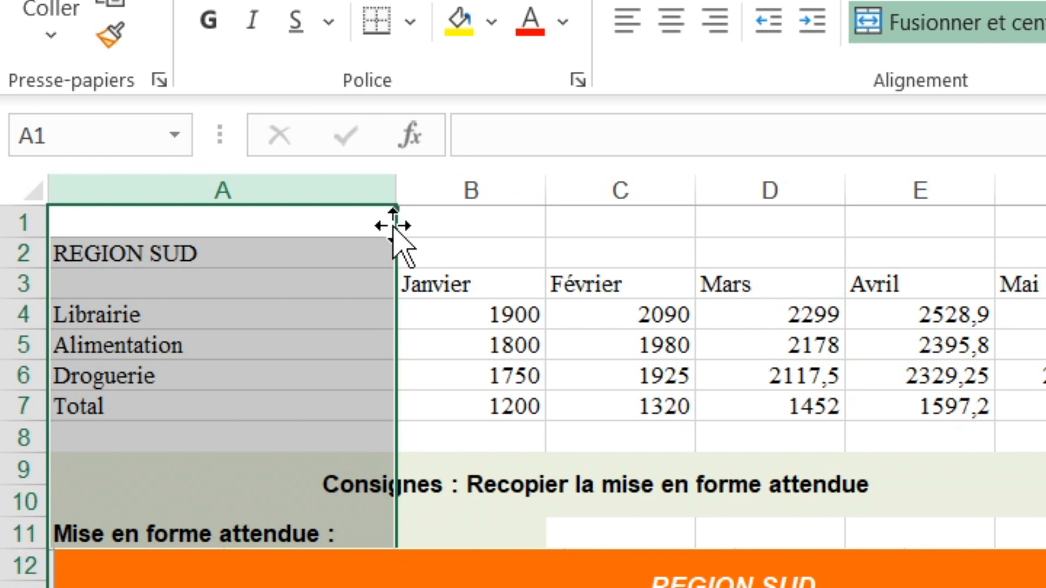
click(281, 277)
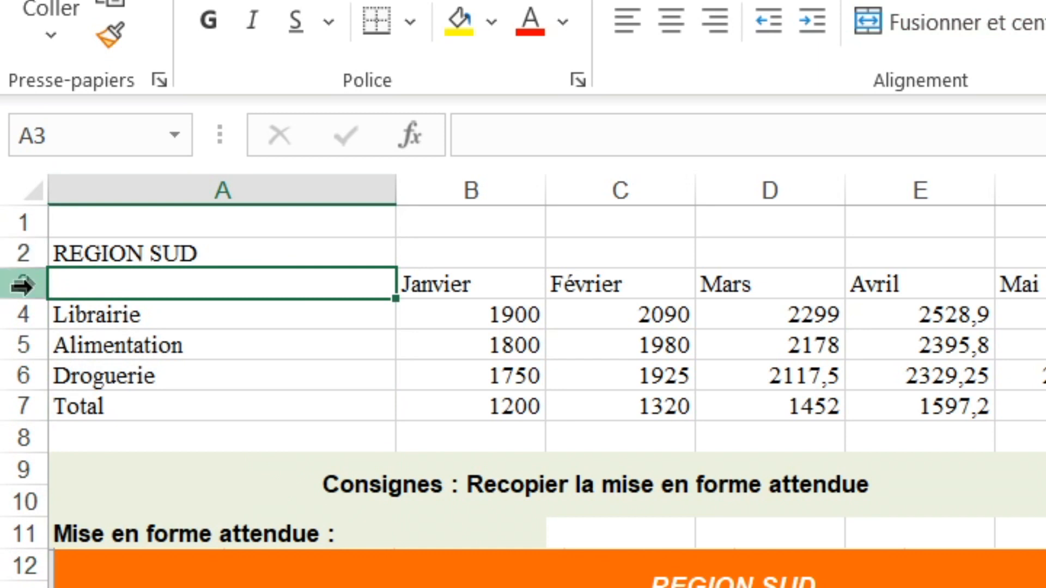
- Increase the height of the Librairie row (row 4) to about three times its size
click(20, 314)
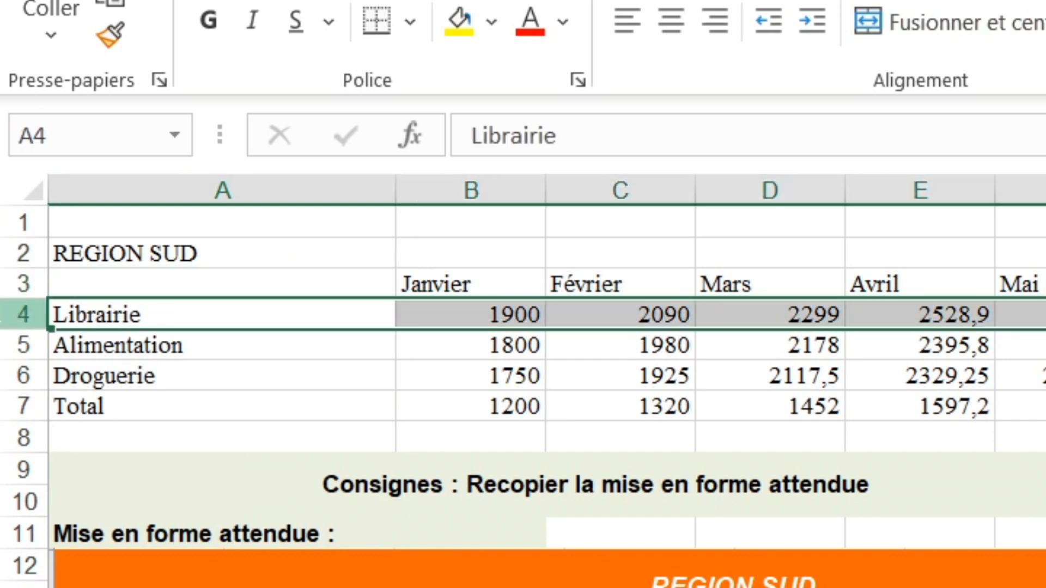
drag(16, 329, 14, 390)
click(171, 348)
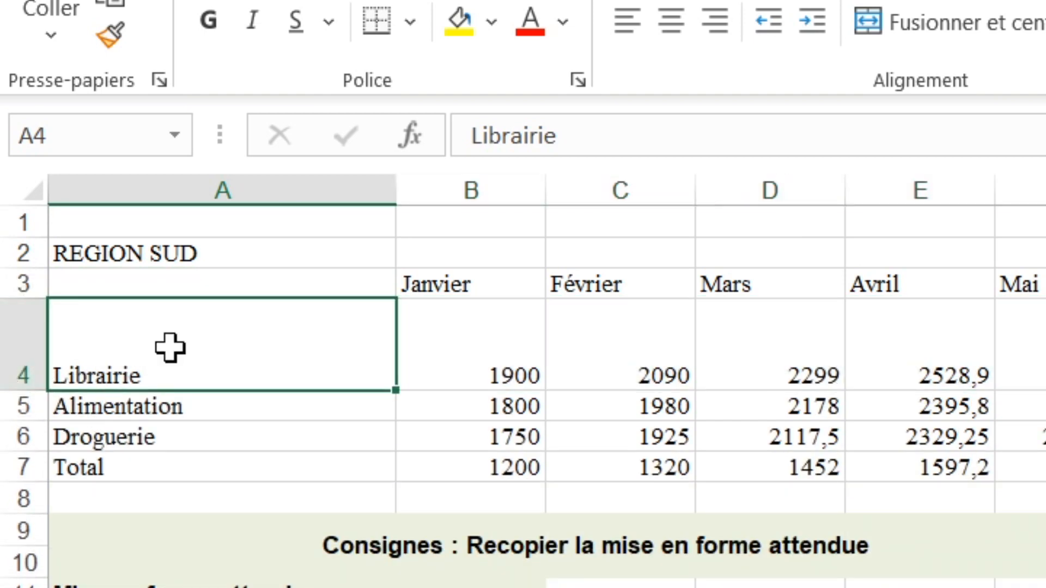
click(619, 283)
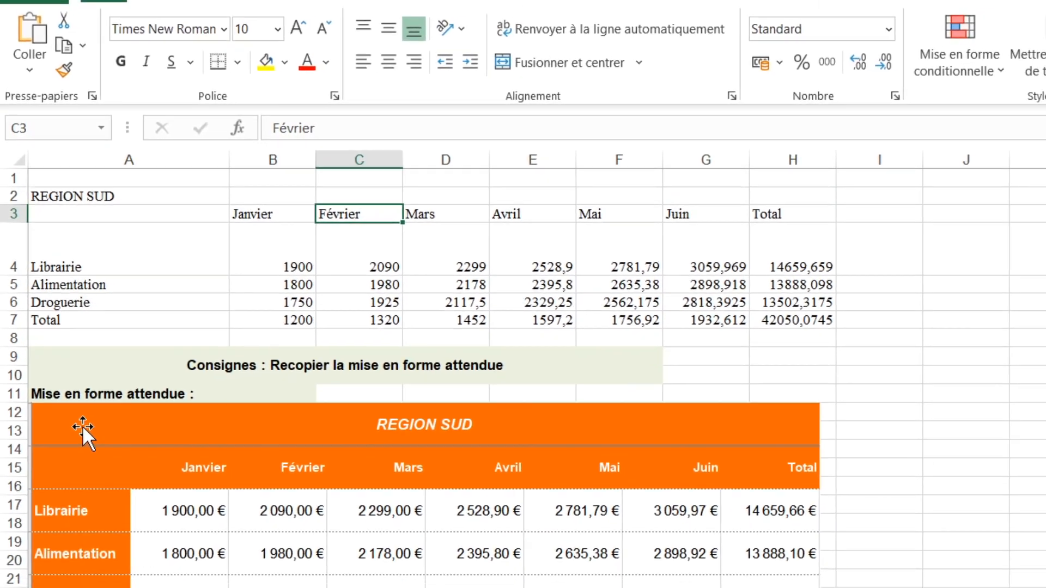
click(158, 196)
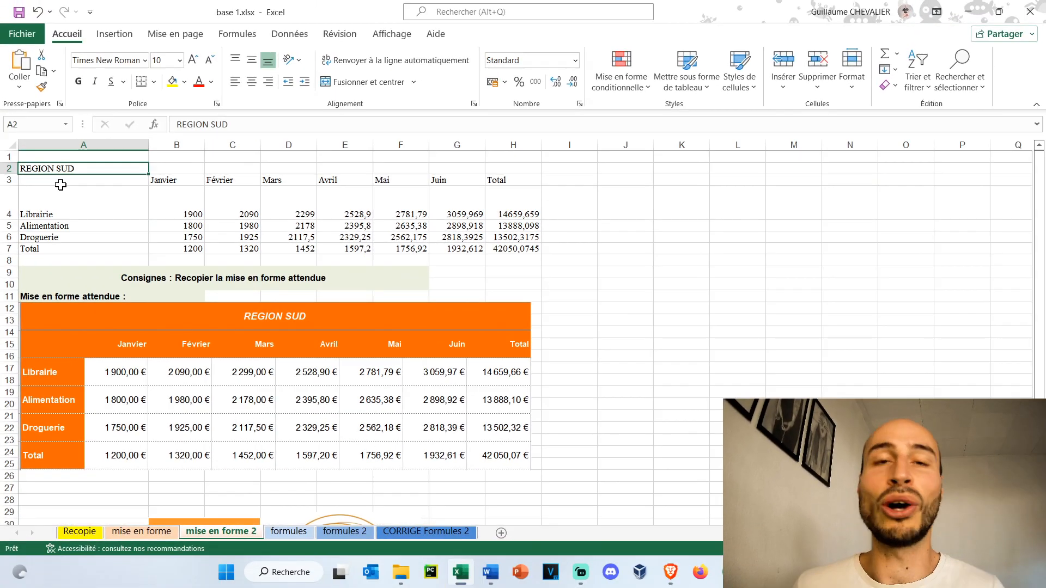
click(55, 203)
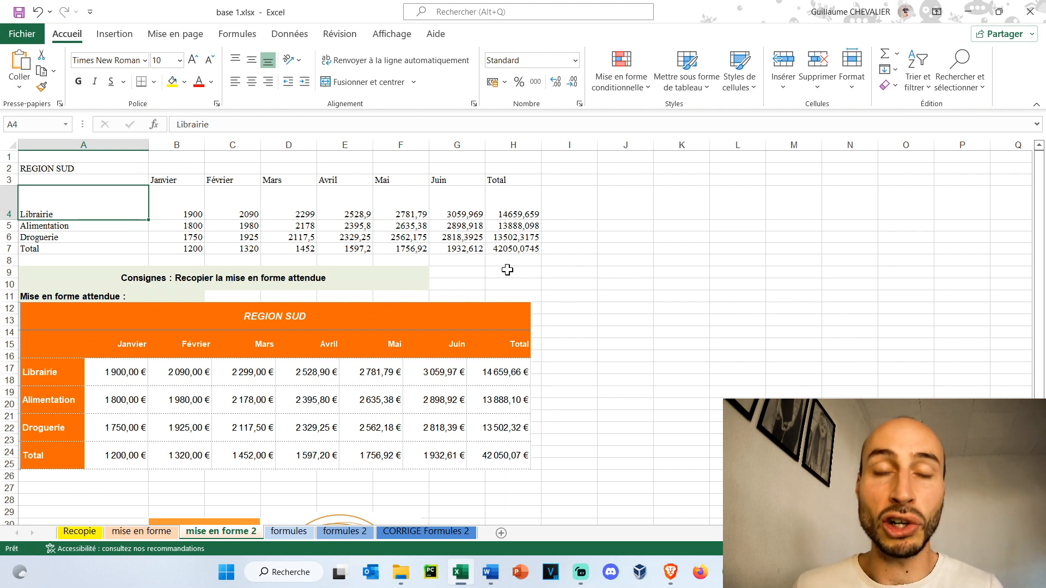
click(531, 226)
- Fill the row labels A2:A7 and the month headers B3:H3 with the custom orange #FF6600
drag(105, 245, 106, 167)
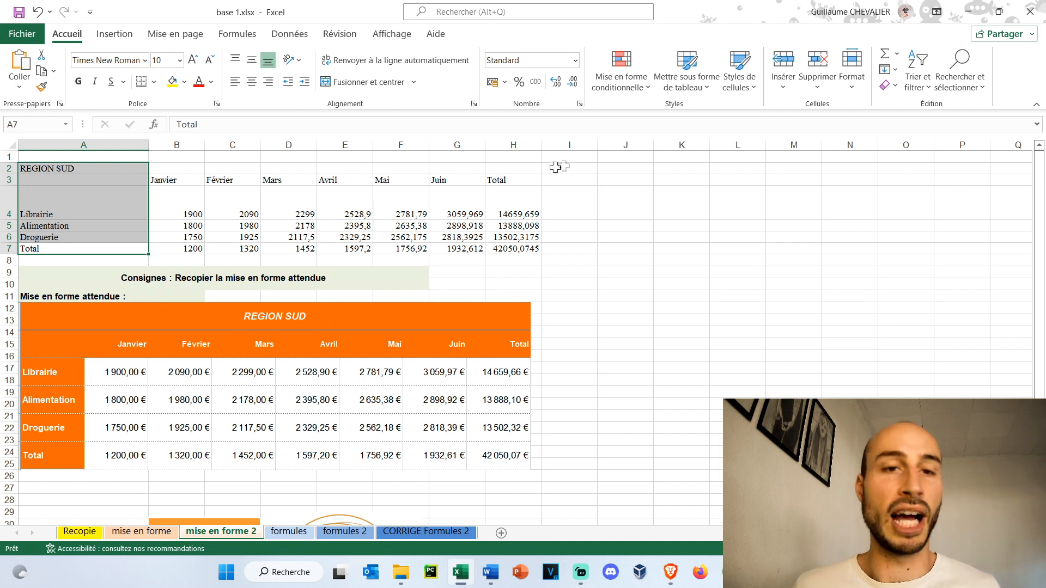
drag(514, 181, 162, 182)
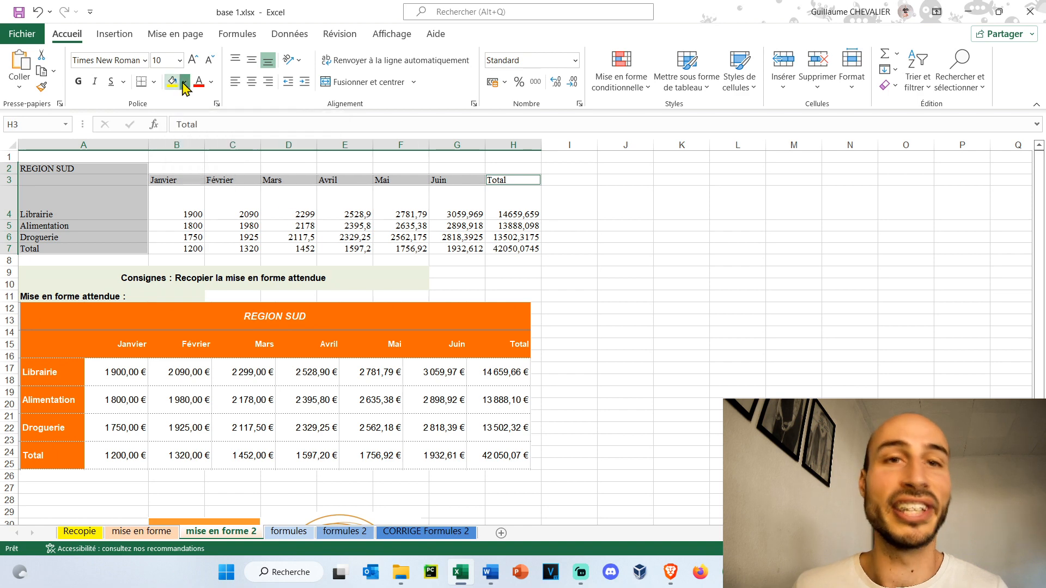
click(185, 82)
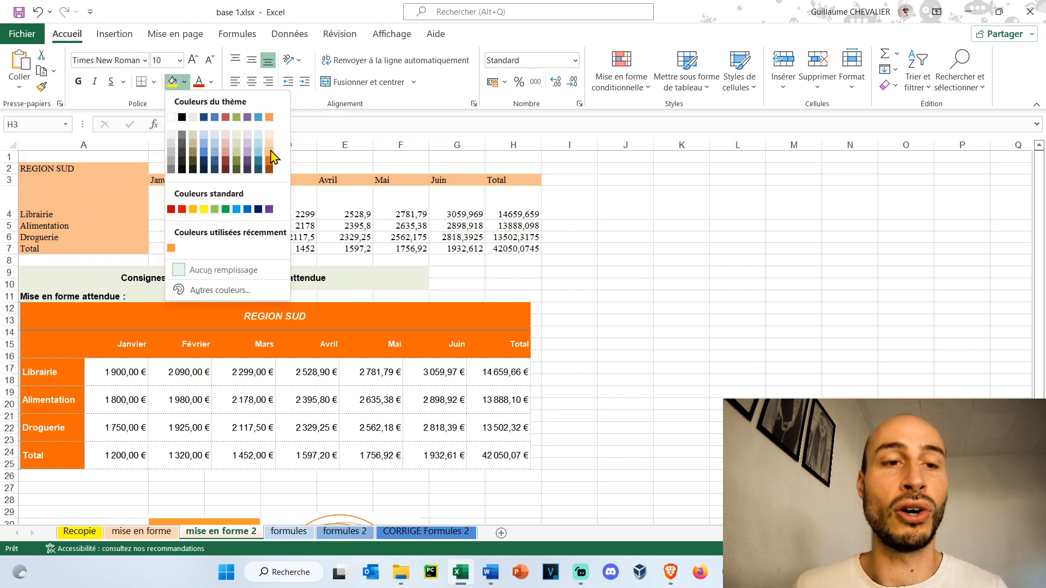
click(238, 292)
click(542, 259)
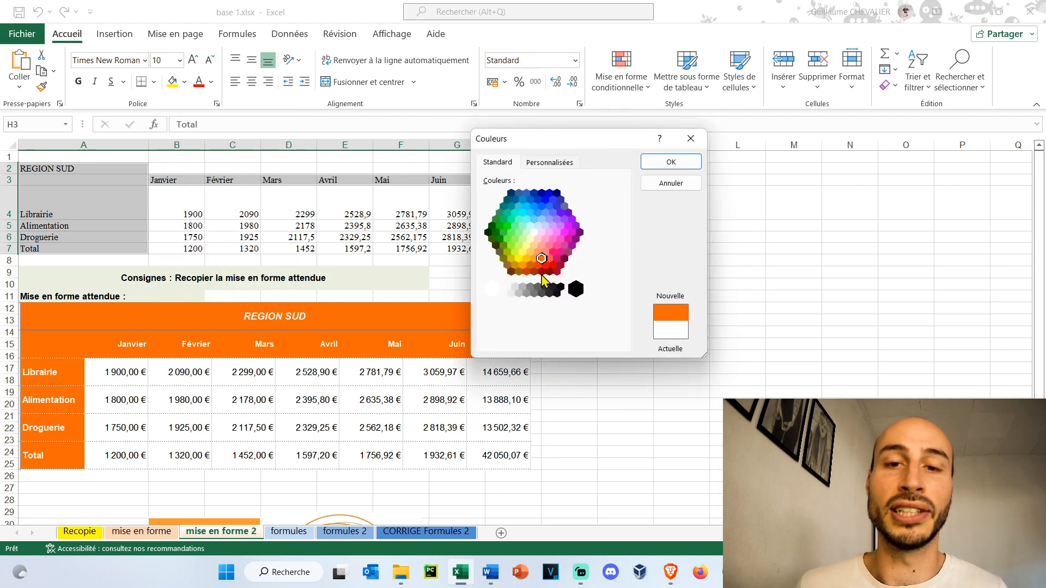
drag(553, 143, 292, 61)
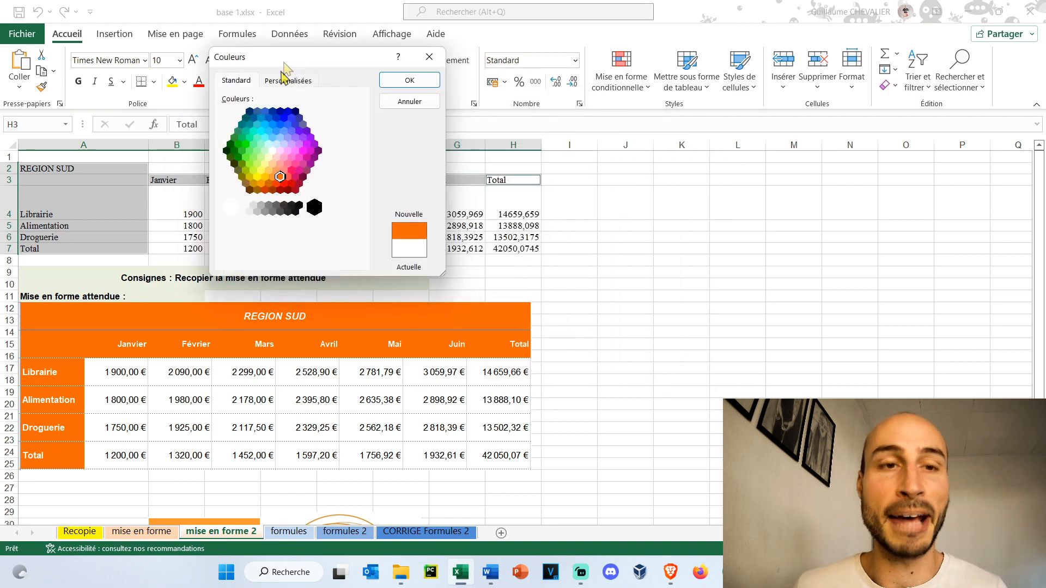
click(287, 81)
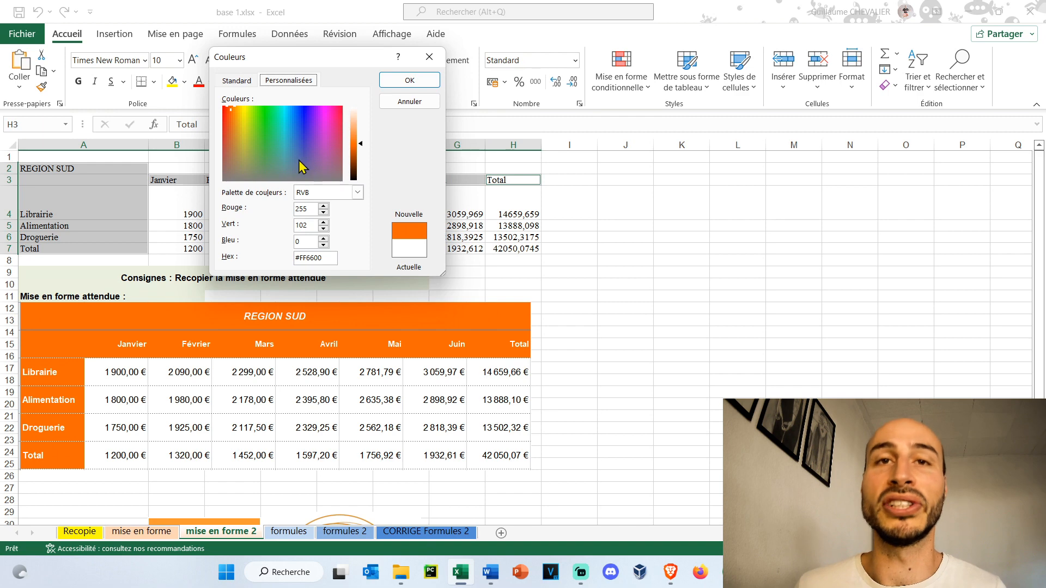
key(Return)
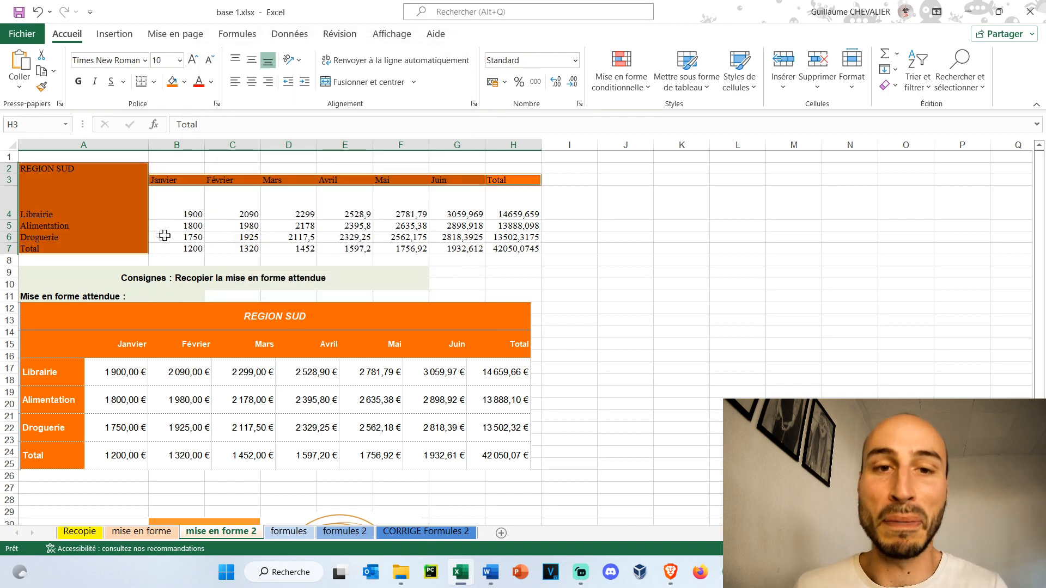
- Apply all borders to the table range A2:H7
drag(515, 248, 98, 166)
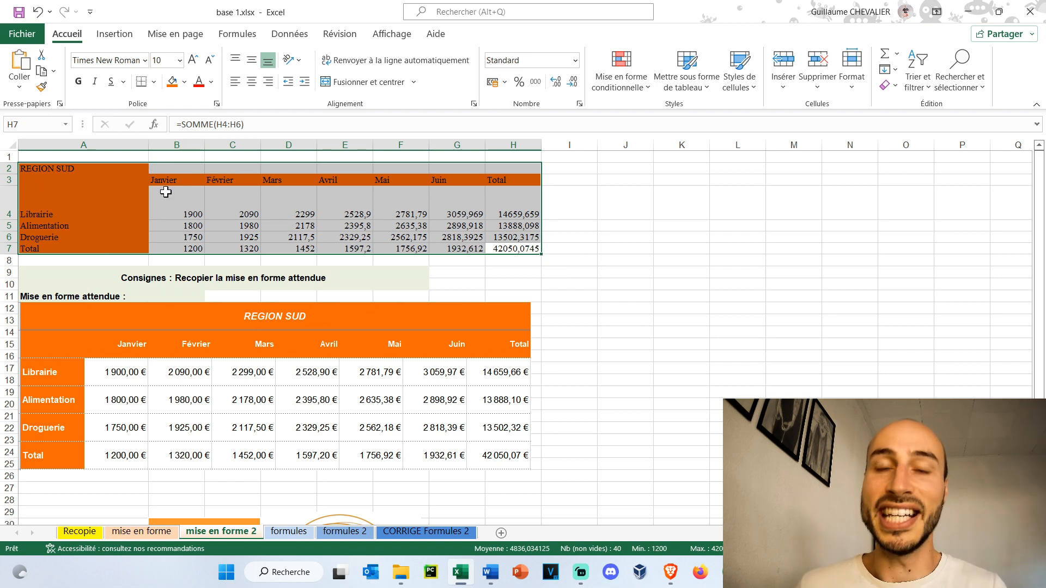
click(155, 82)
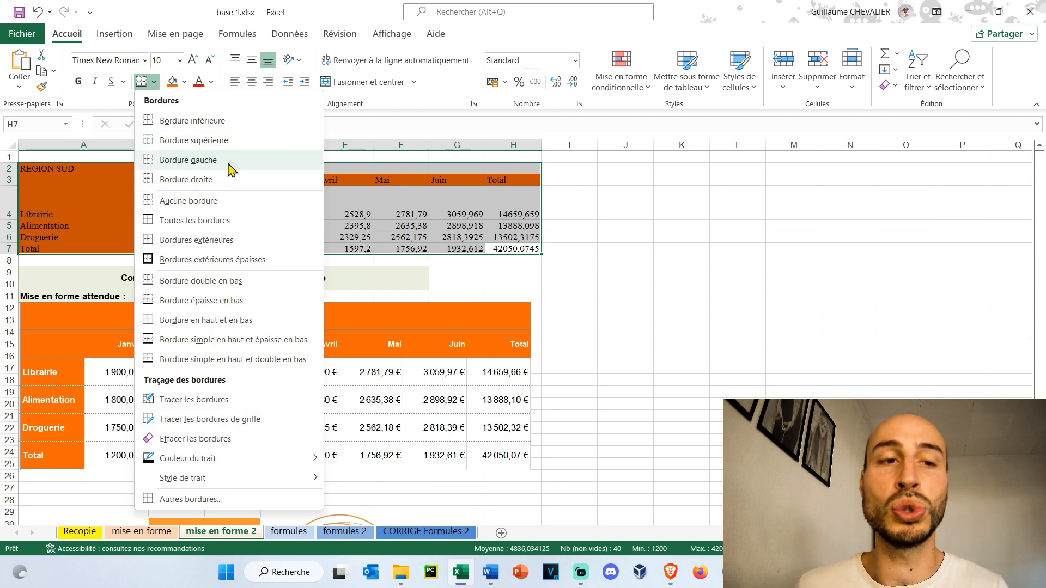
click(223, 221)
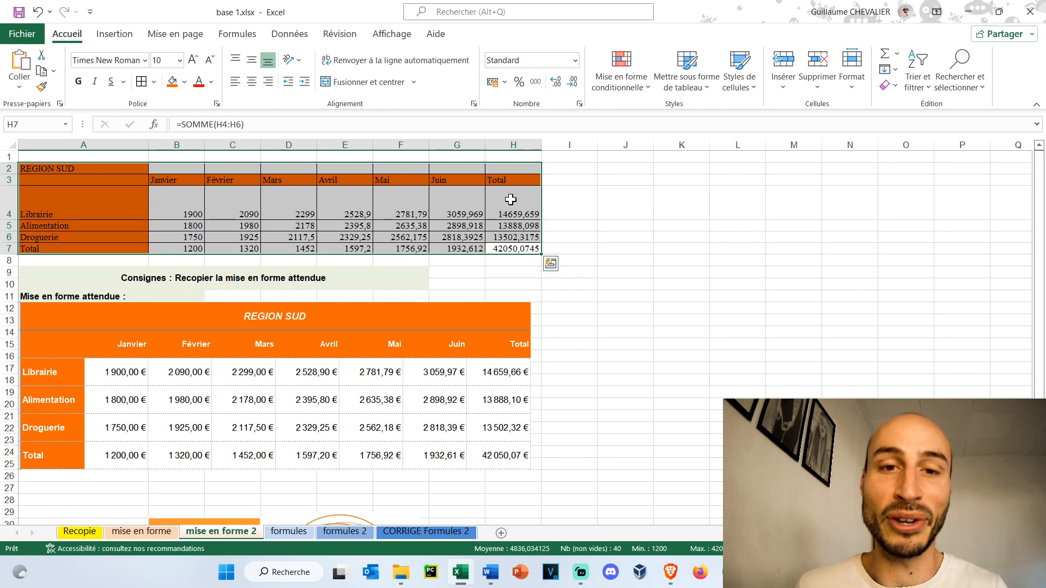
- Draw an outer border around cells B4:F5 with the thick solid line style, and leave border drawing mode
click(154, 82)
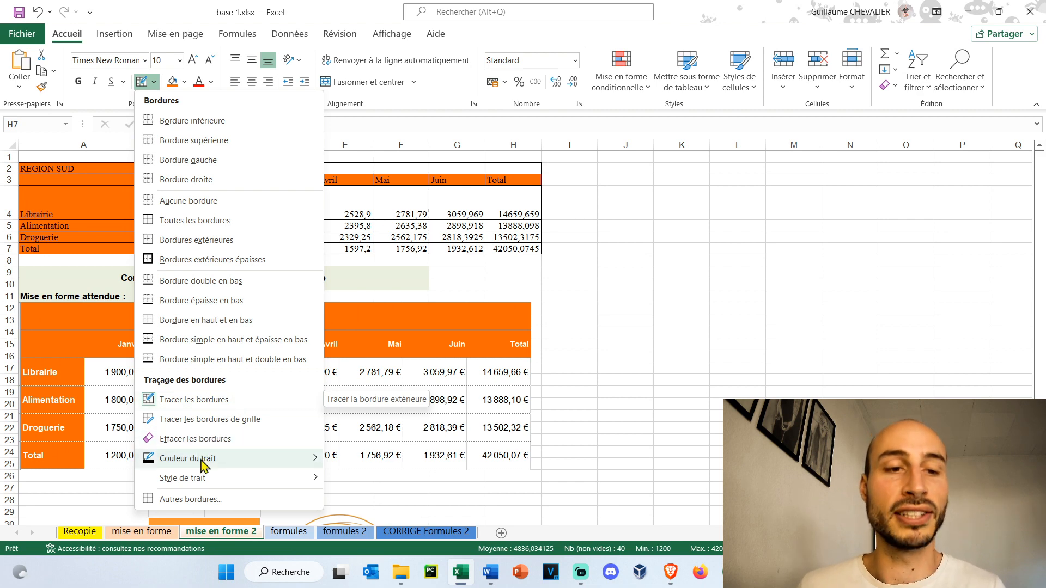
mouse_move(202, 463)
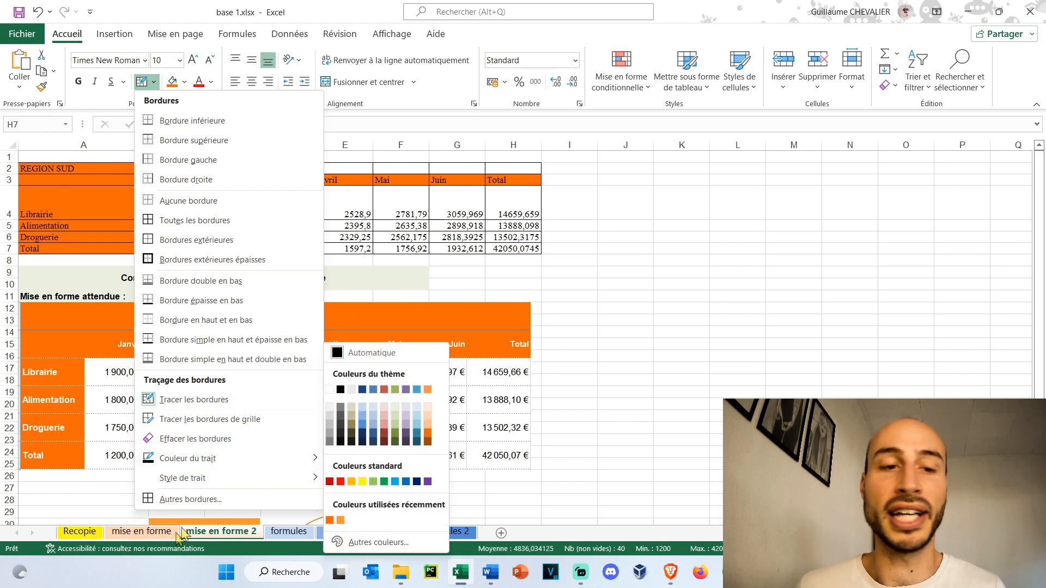
mouse_move(318, 478)
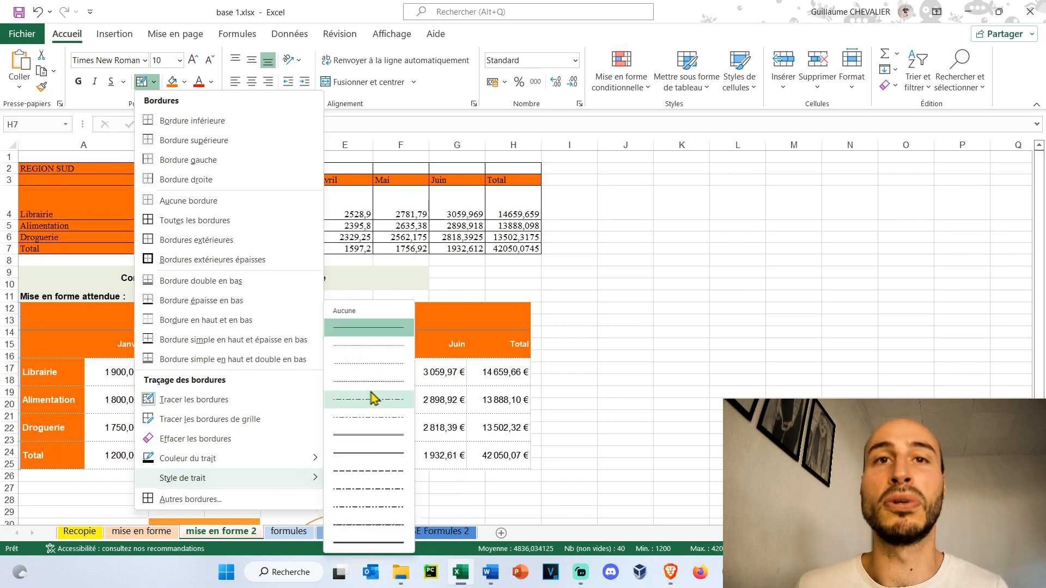
click(366, 546)
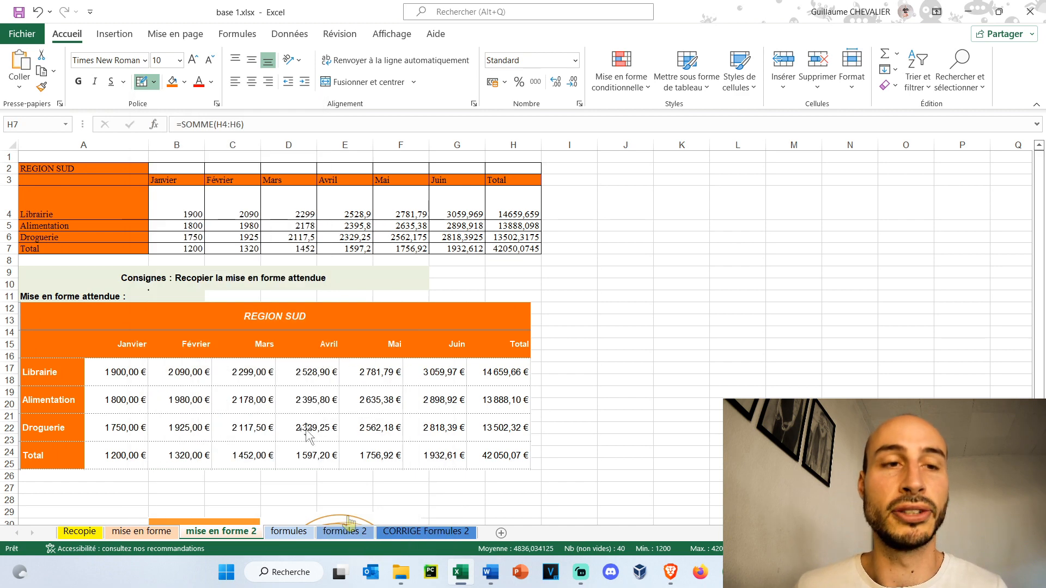
mouse_move(166, 204)
mouse_down()
mouse_move(247, 203)
mouse_move(456, 231)
mouse_move(383, 229)
mouse_up()
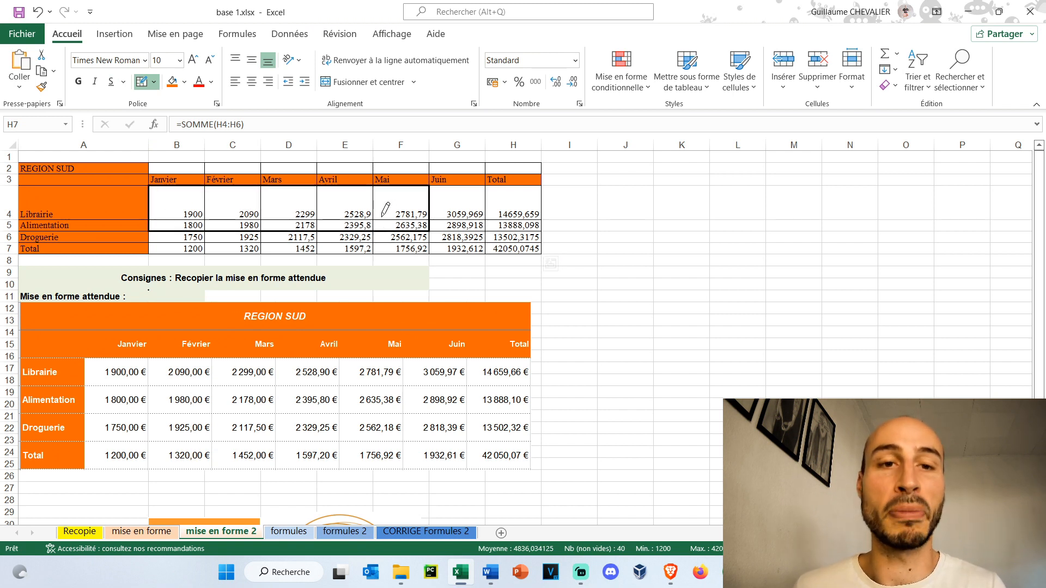
key(ctrl+a)
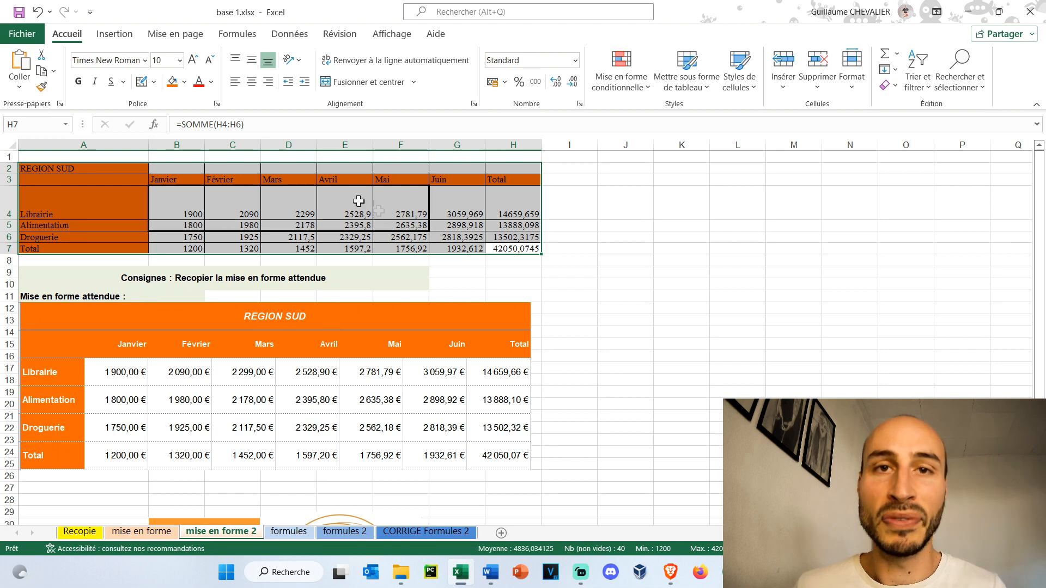
- Give the table range A2:H7 a thick solid outline and heavy dash-dot inner borders
click(154, 82)
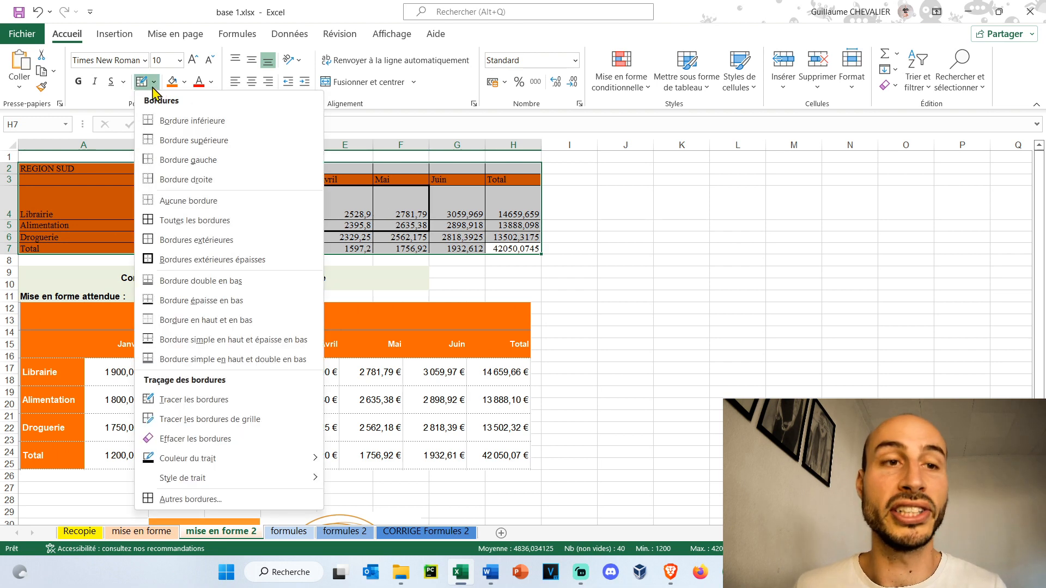
click(229, 506)
drag(267, 16, 203, 144)
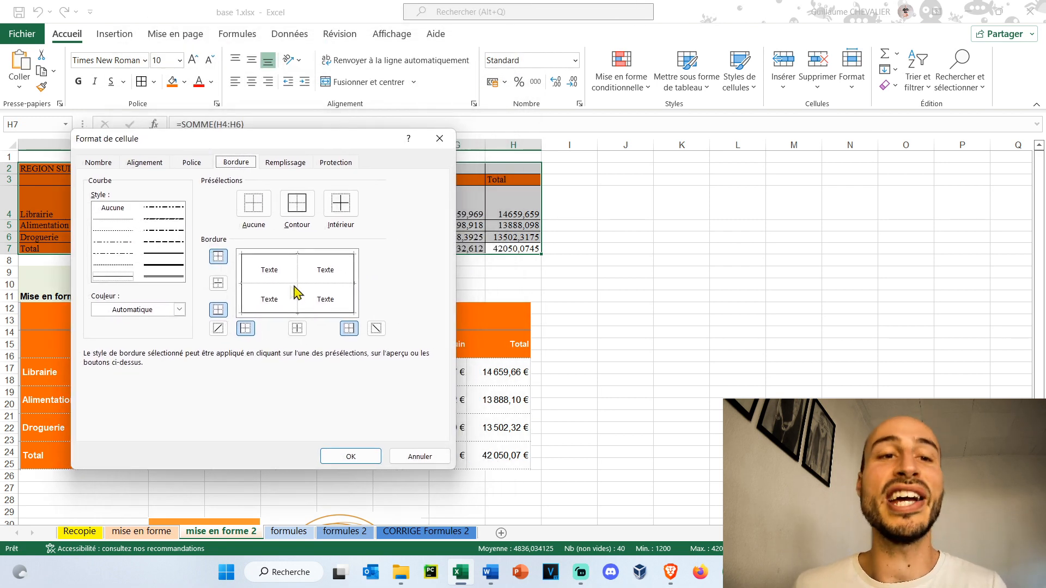
click(294, 215)
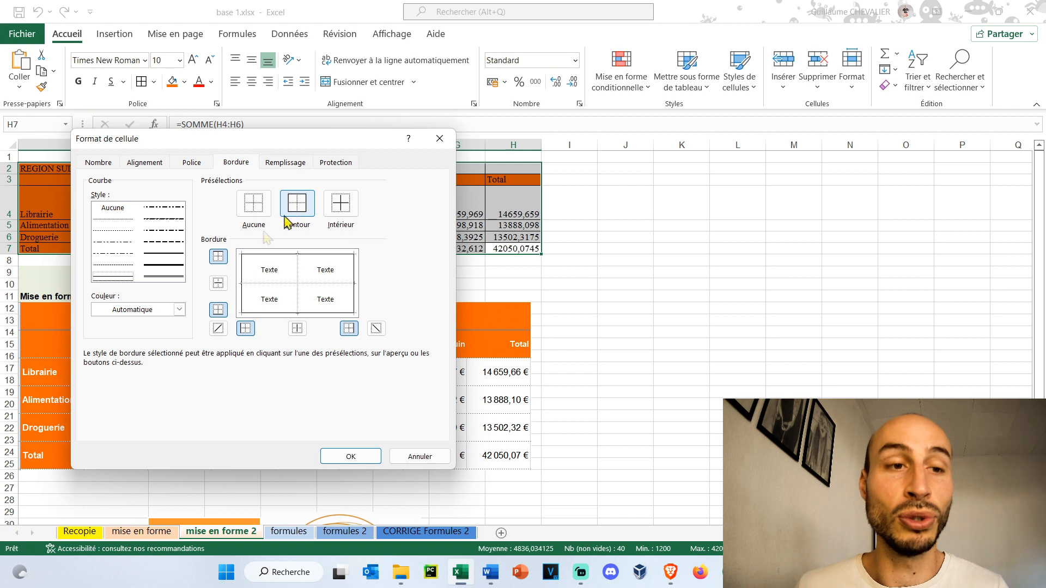
click(171, 269)
click(297, 205)
click(340, 205)
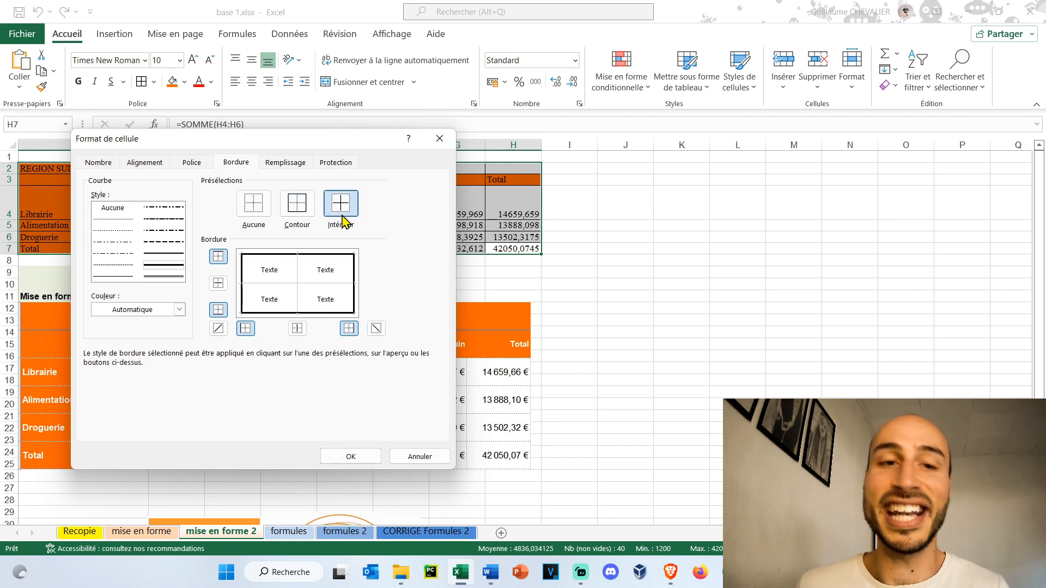
click(173, 220)
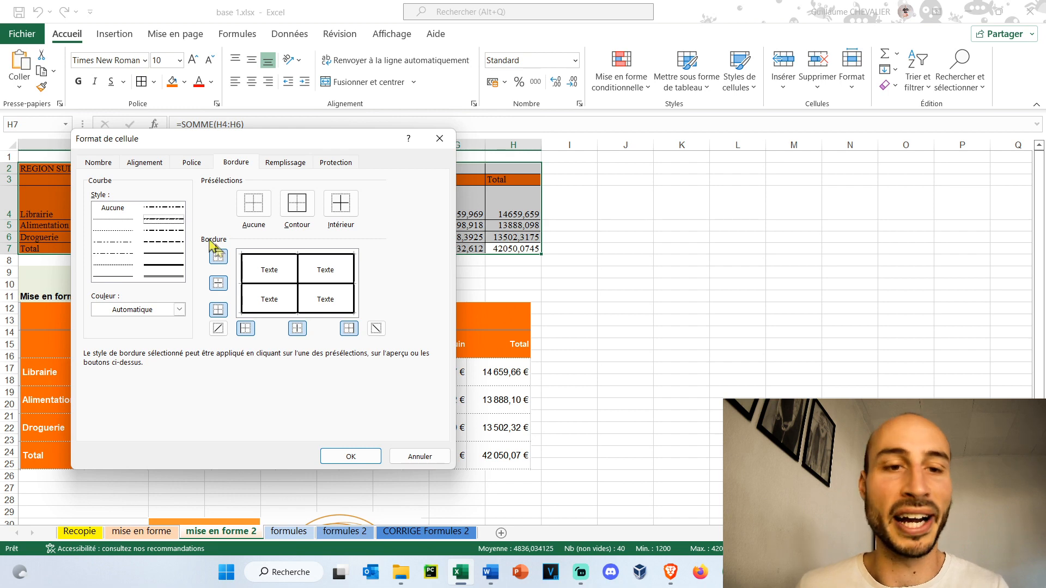
click(348, 204)
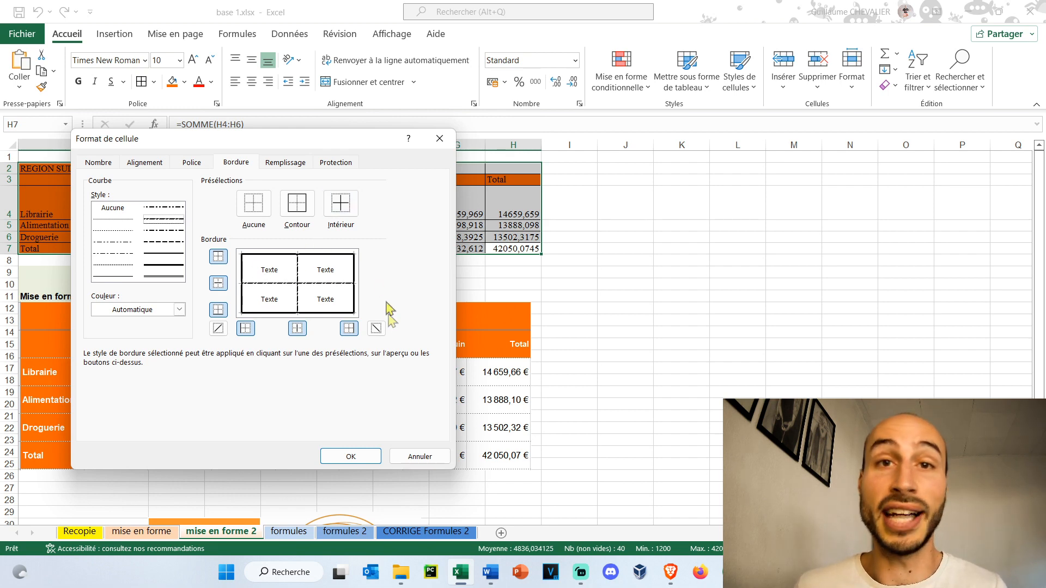
click(359, 443)
click(500, 294)
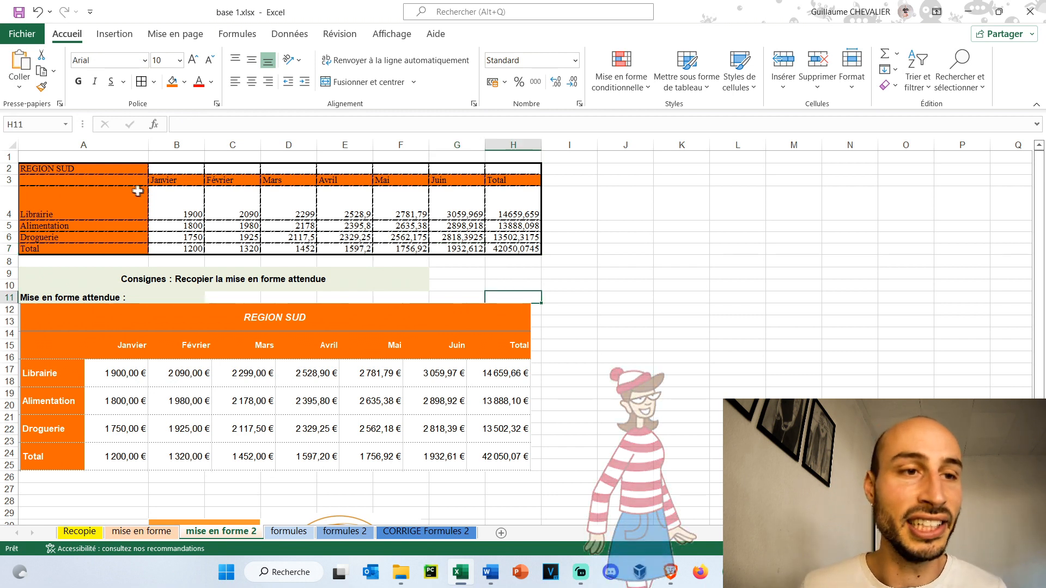
- Merge and center the REGION SUD title across A2:H2
click(114, 173)
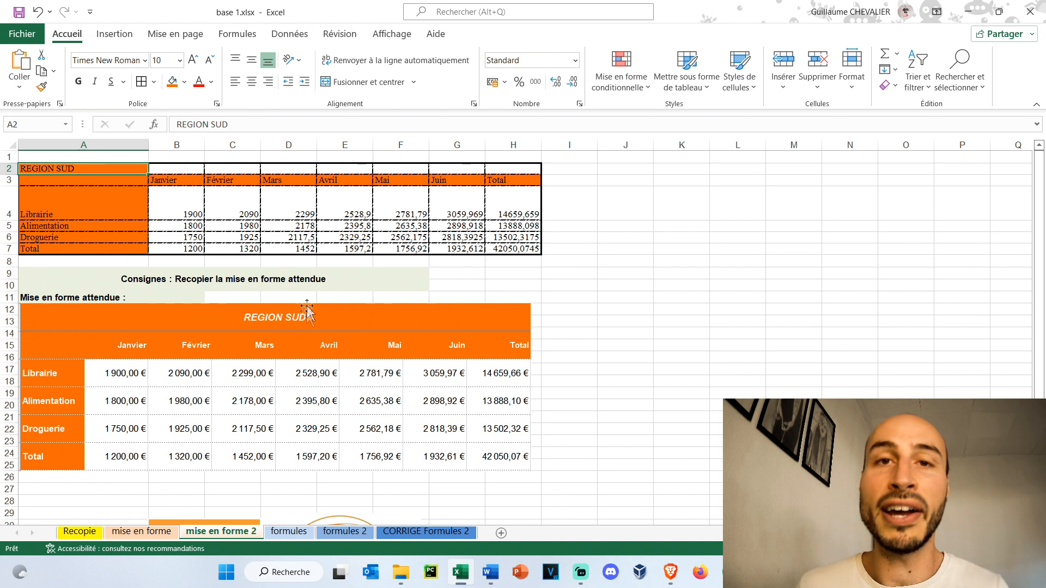
drag(506, 169, 120, 174)
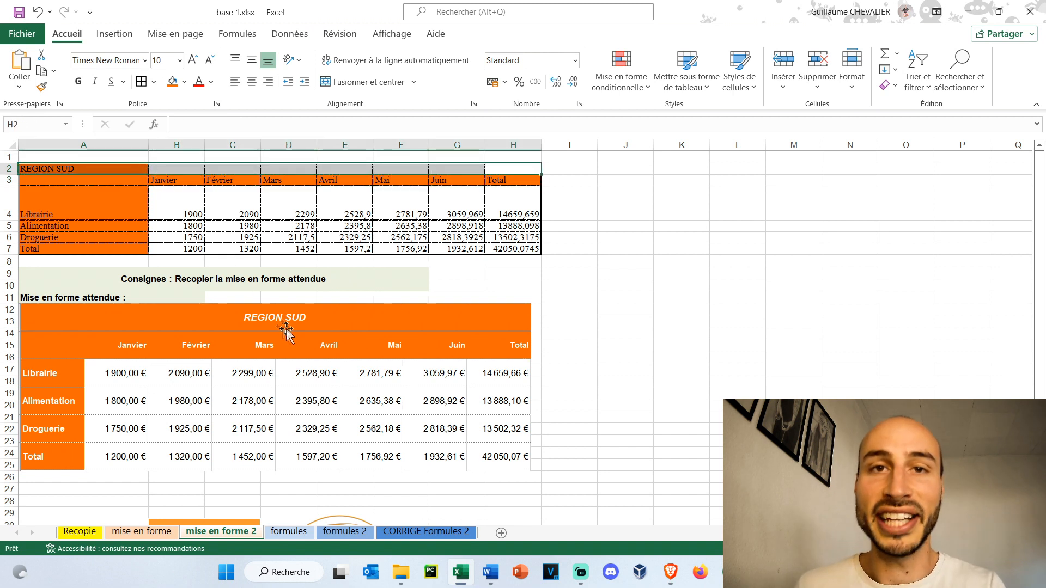
click(353, 83)
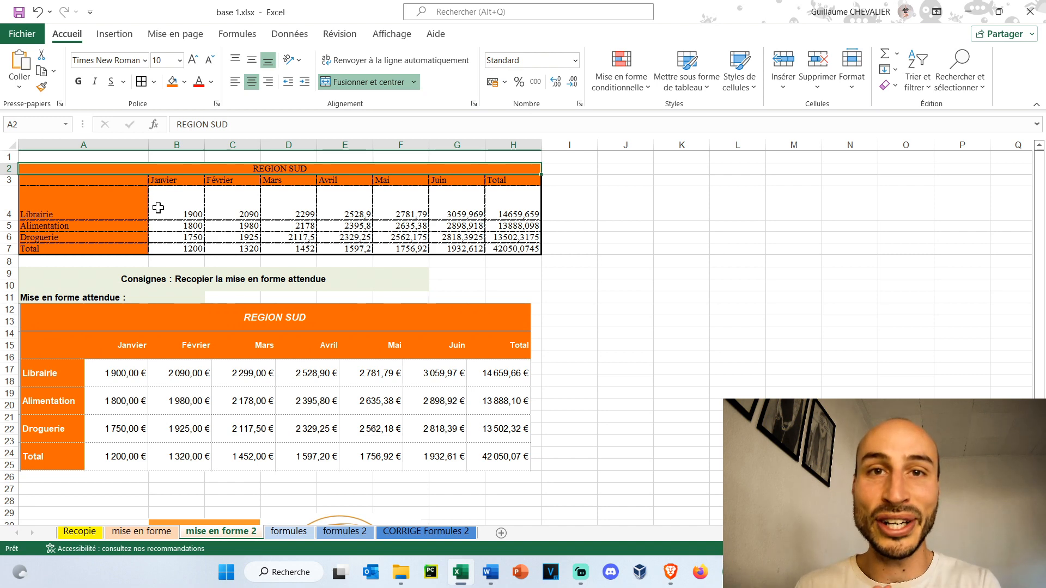
- Set the font color of the merged REGION SUD title to white
click(212, 83)
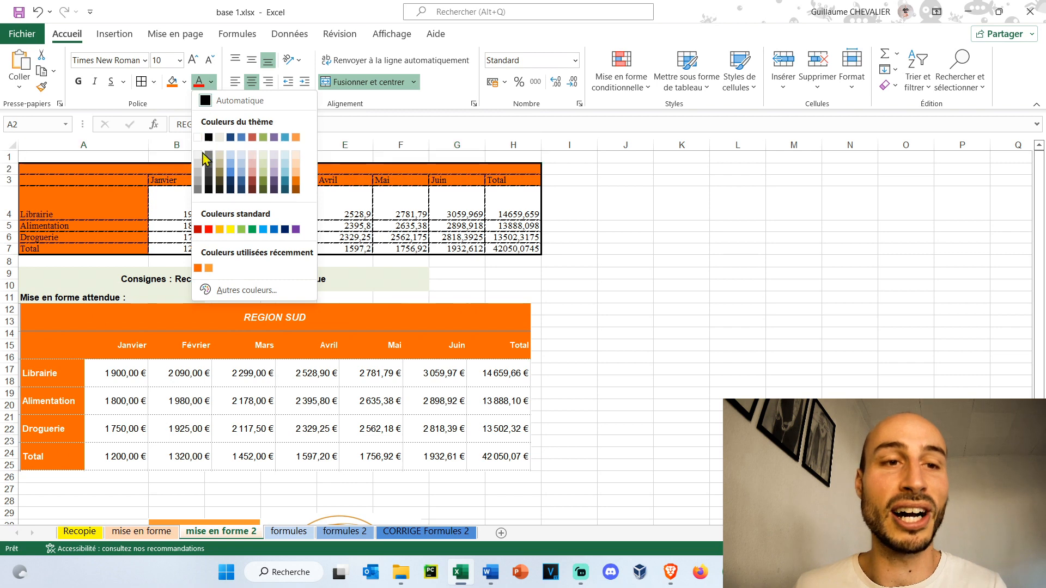
click(197, 138)
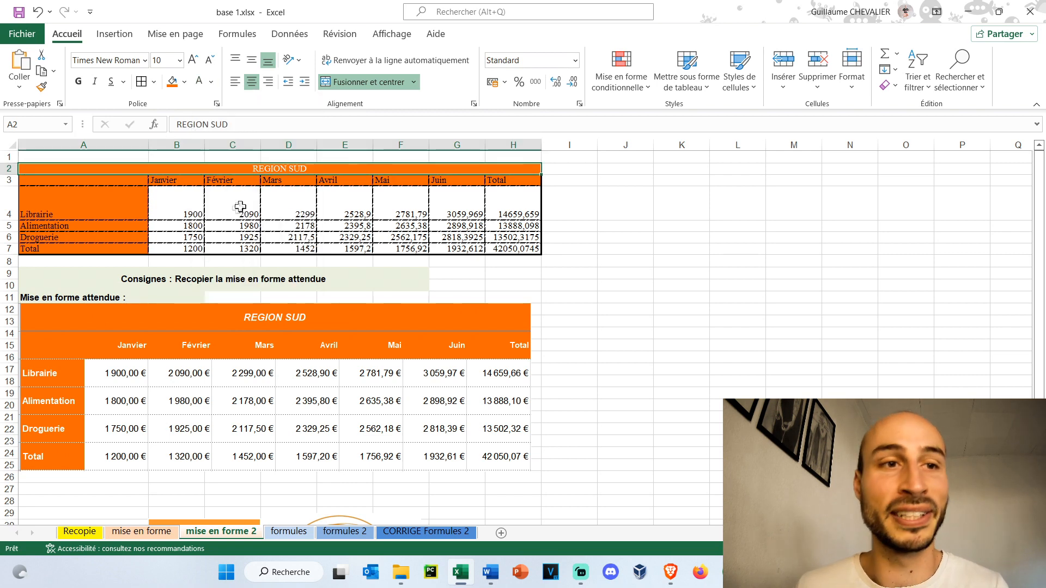
- Enter the sample text "j'aime bien les haricots" in cell J4
click(621, 210)
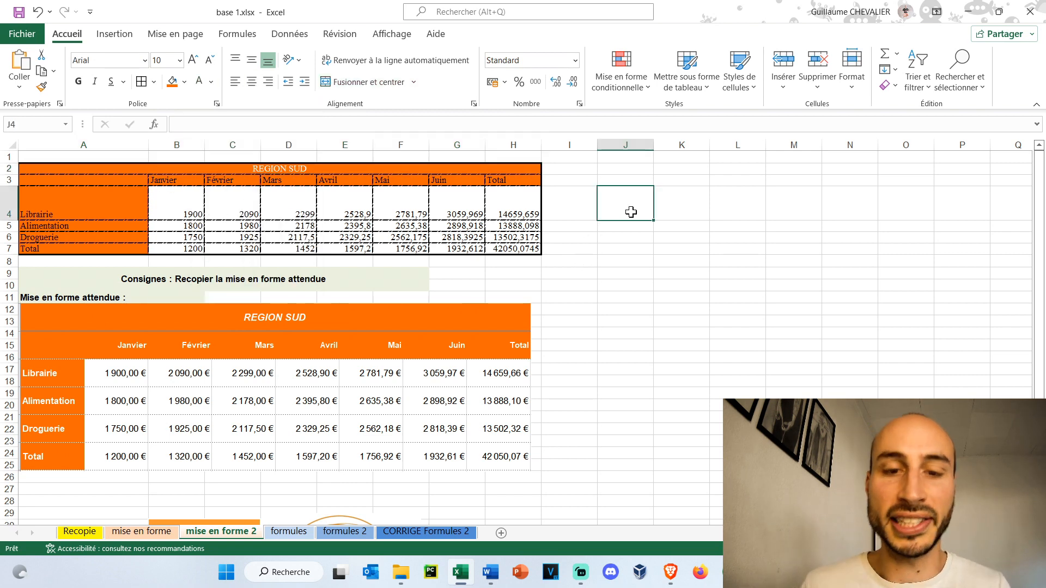
text(j'aime bien les)
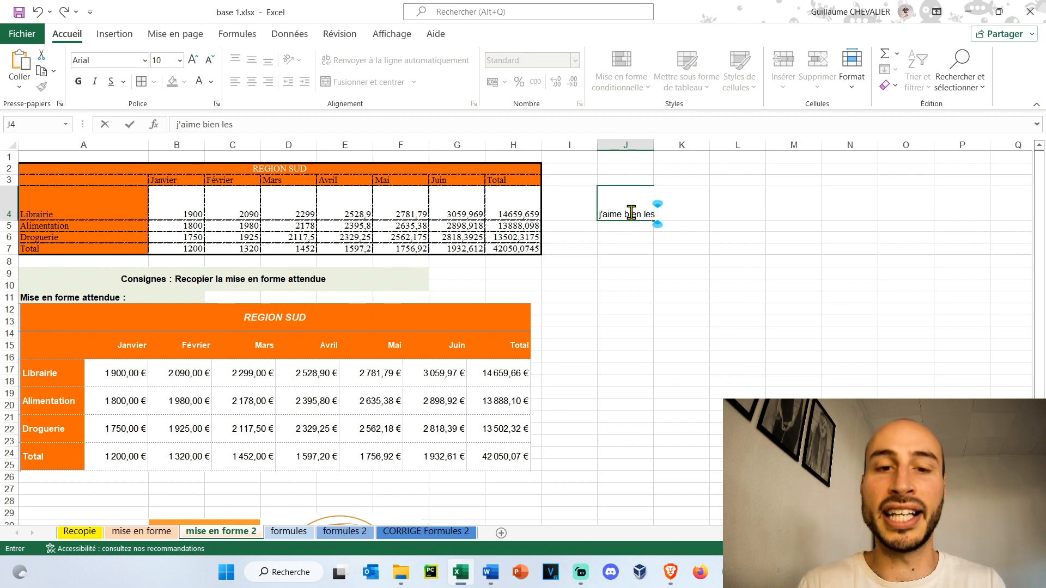
text( haricots)
key(Return)
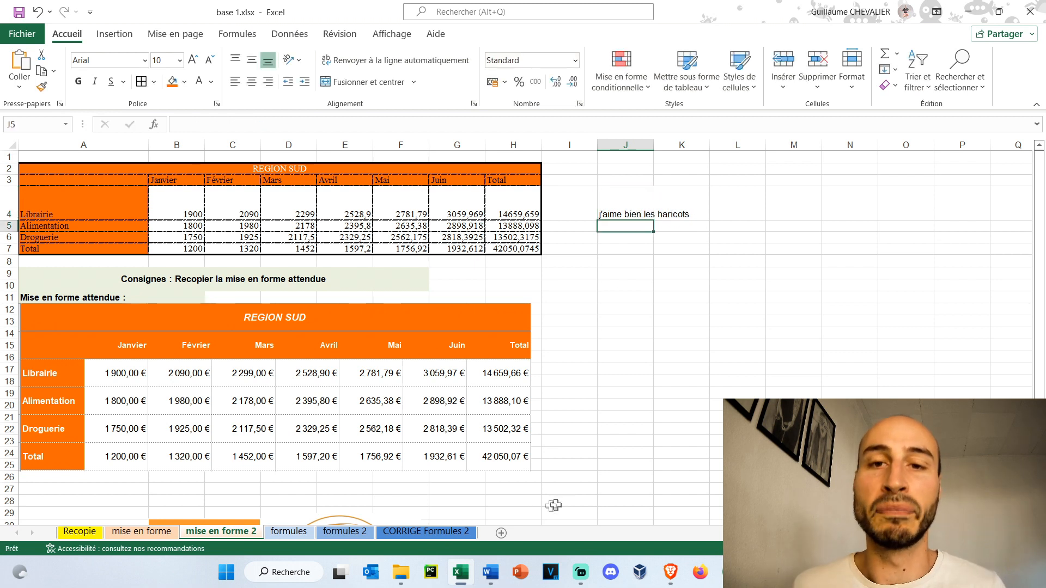
- Wrap the sample text in cell J4 so it stays within the column width
drag(635, 201, 667, 198)
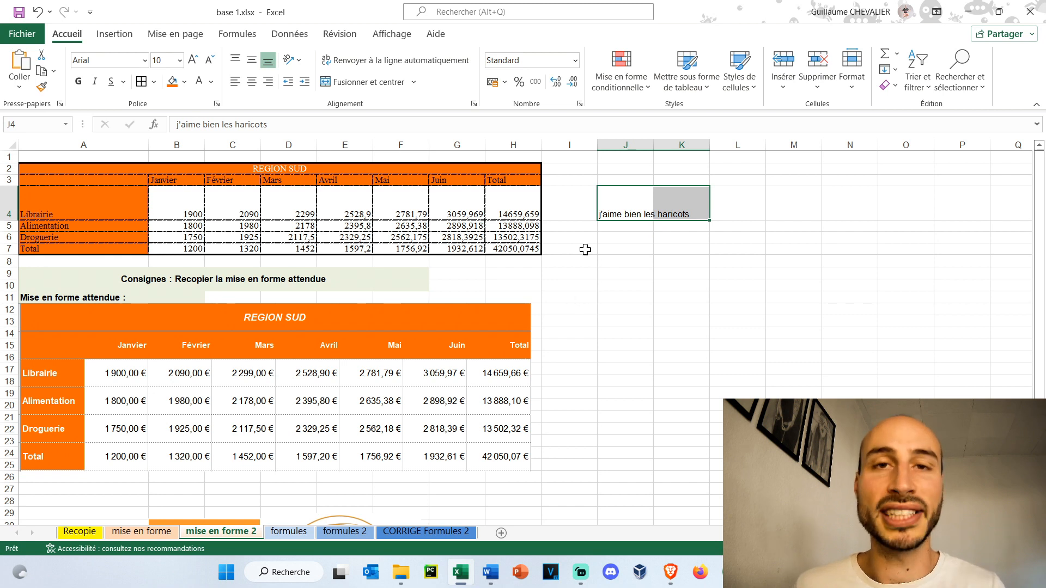
click(611, 244)
click(618, 198)
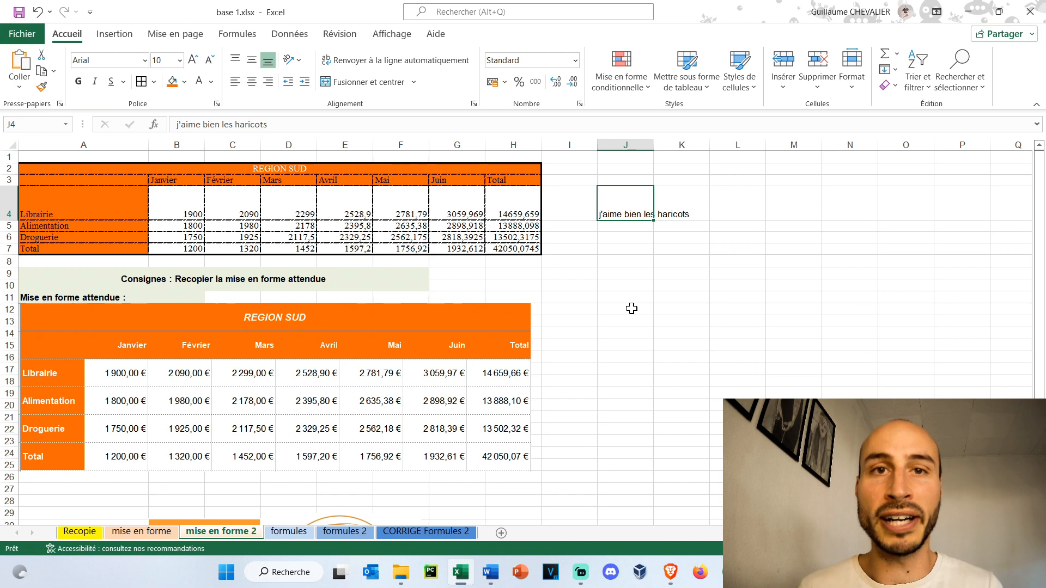
click(434, 64)
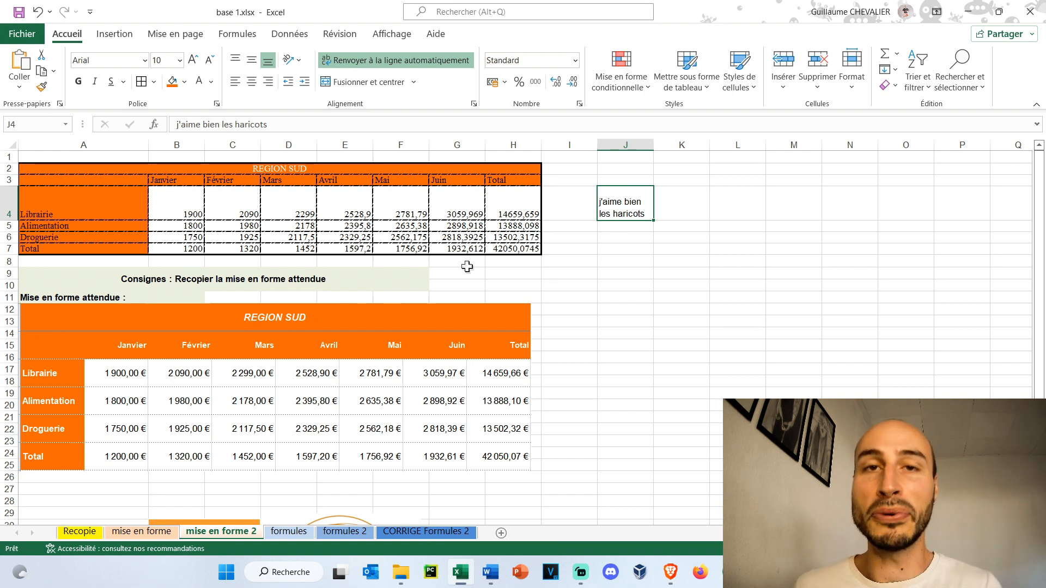
- Rotate the text in J4 upward and increase the height of row 4 so it fits on two lines
click(298, 59)
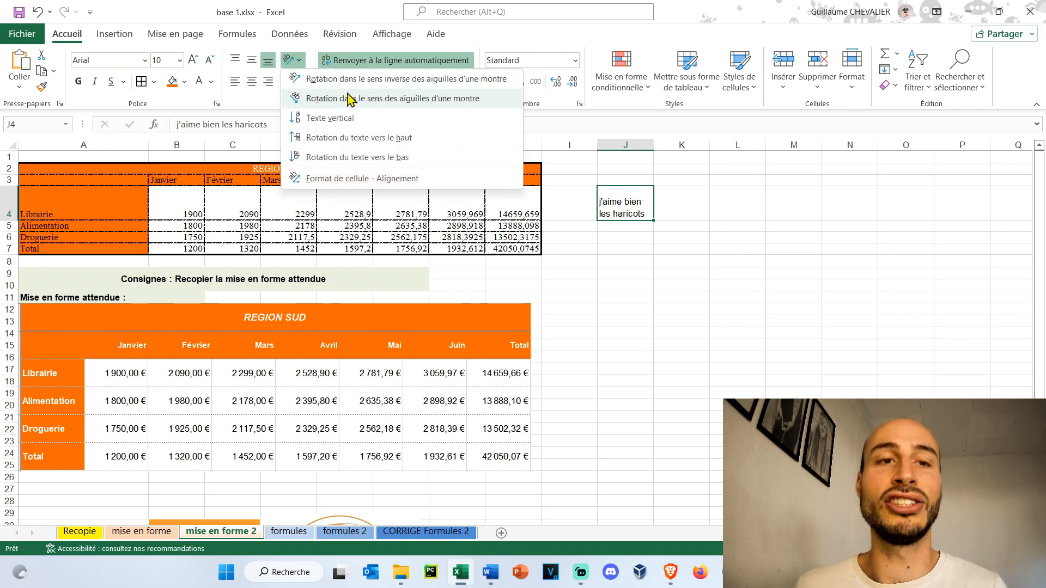
click(395, 139)
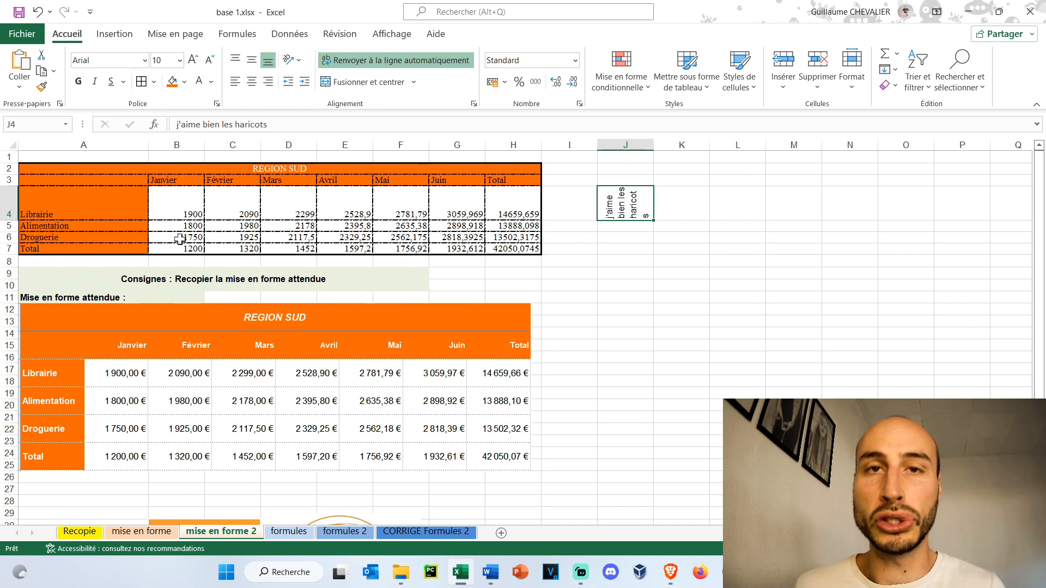
drag(13, 218, 11, 245)
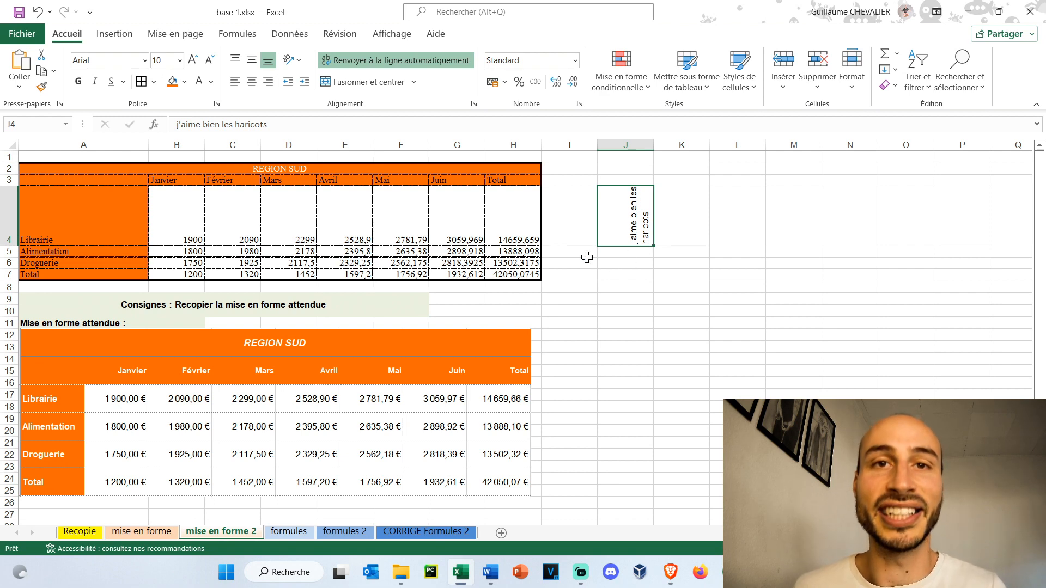
- Widen column H manually and AutoFit its width to the Total values
drag(518, 274, 514, 180)
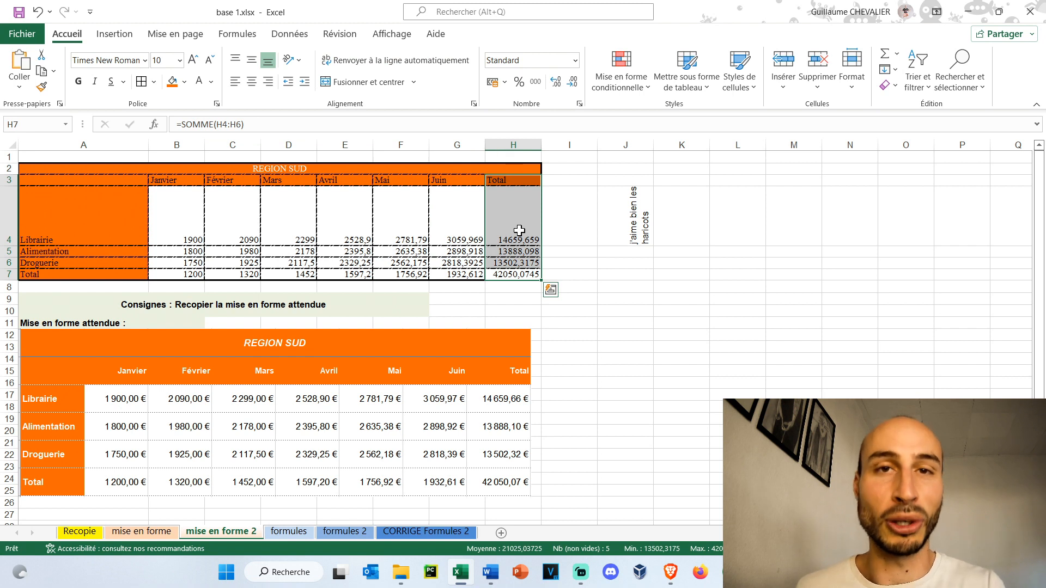
click(520, 275)
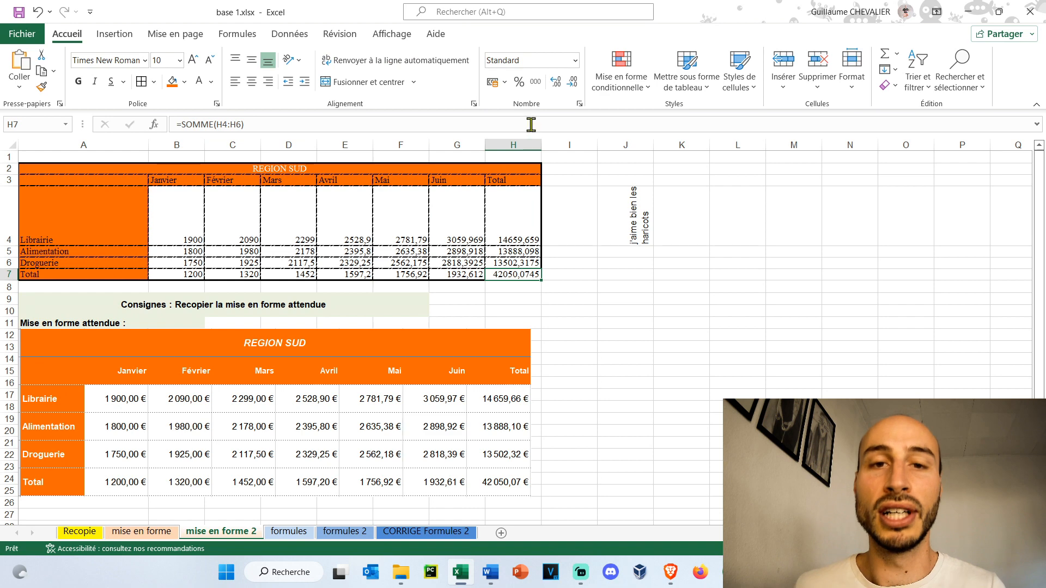
click(522, 141)
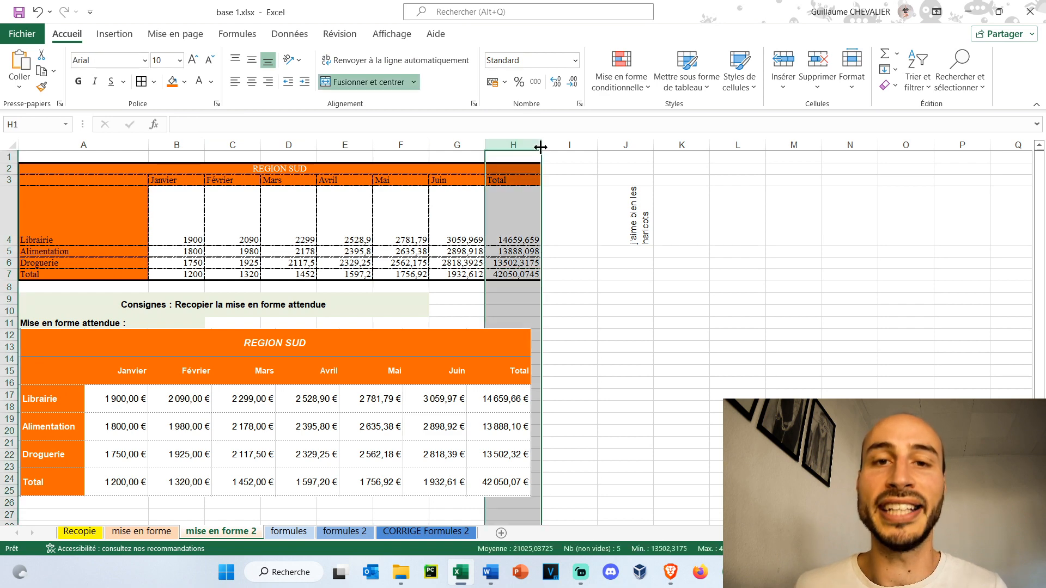
drag(540, 147, 574, 143)
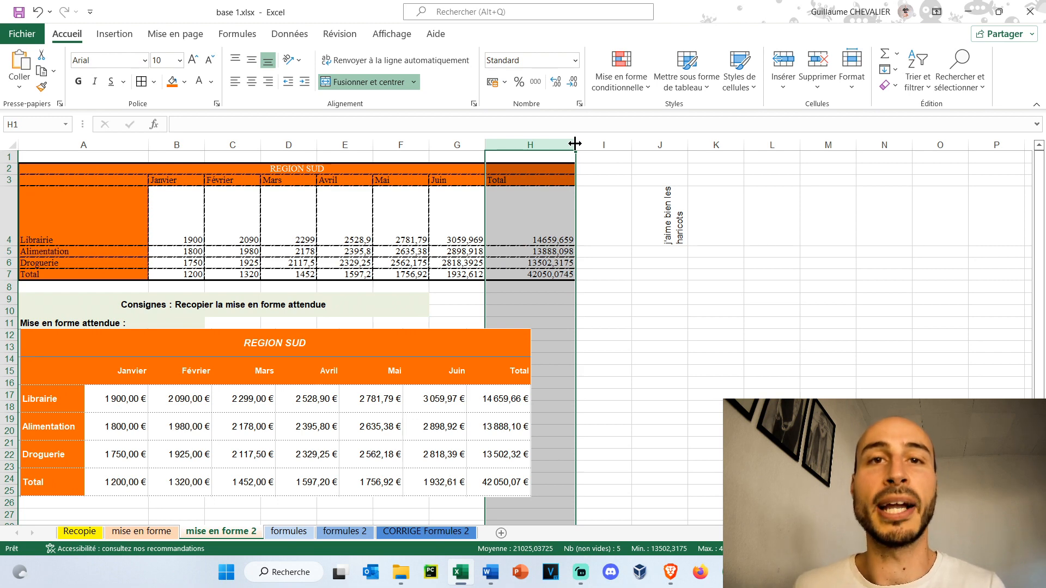
double_click(575, 144)
- AutoFit the widths of columns A through H together to their contents
drag(84, 144, 523, 144)
double_click(539, 144)
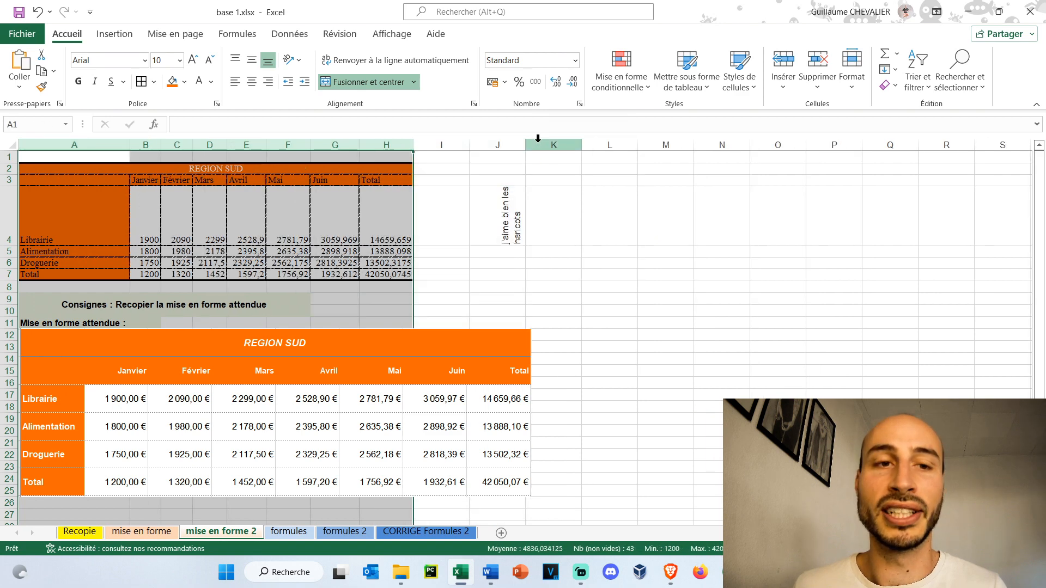
click(482, 196)
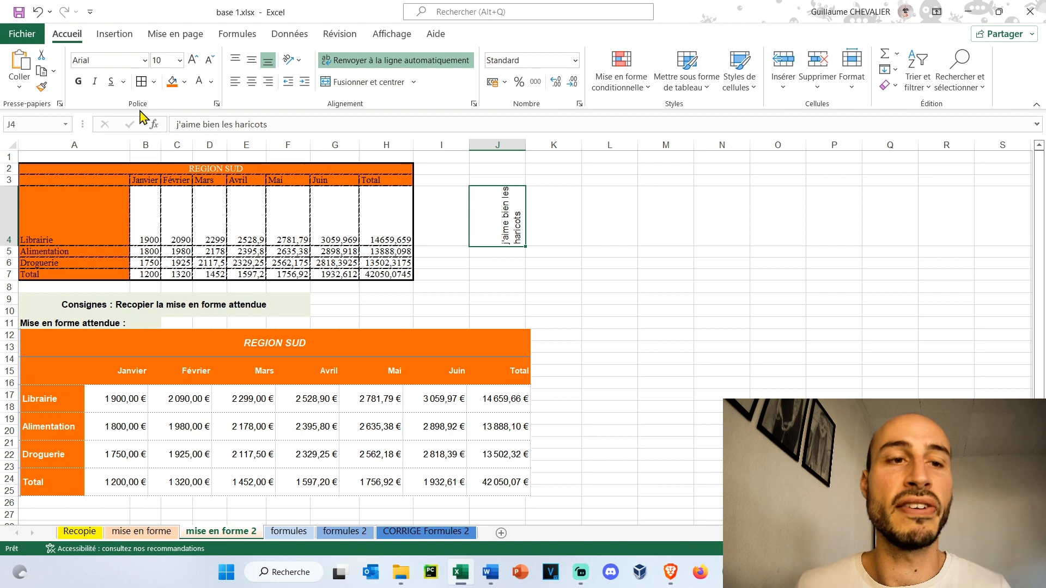
- Undo the AutoFit of columns A to H and clear the column selection
key(ctrl+z)
key(ctrl+z)
drag(509, 144, 402, 144)
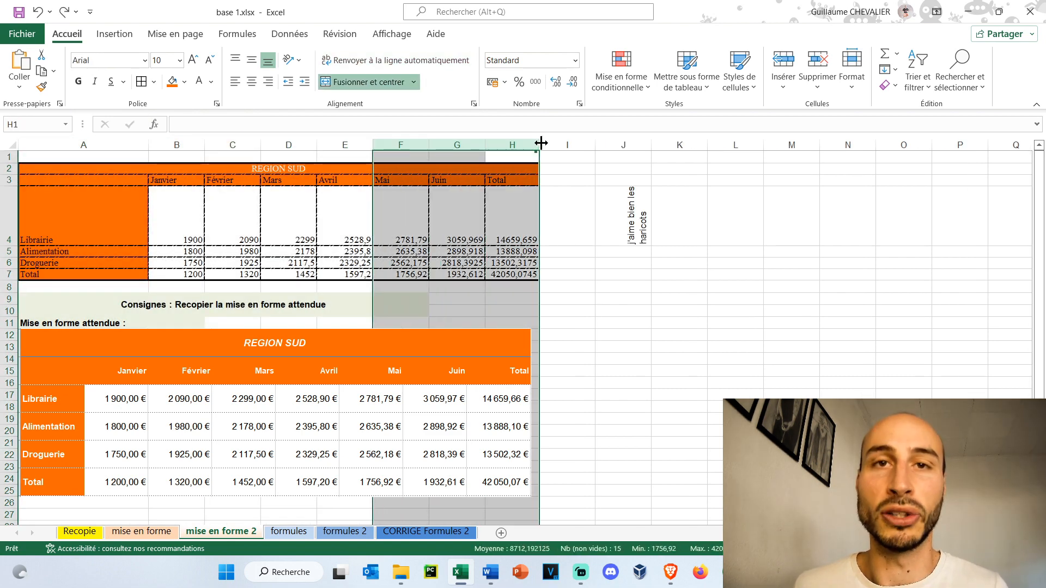
click(556, 218)
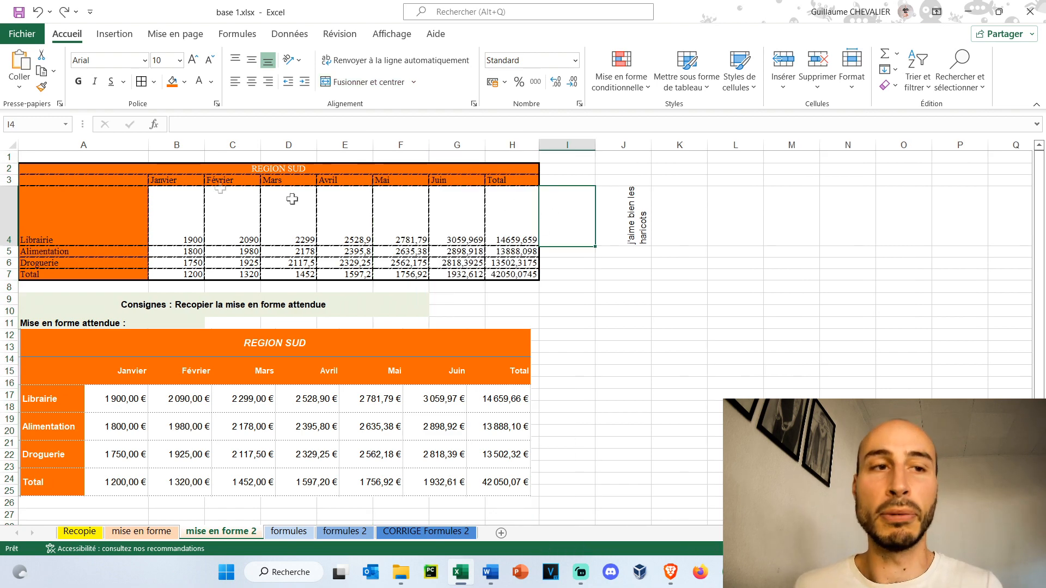
- Select the whole sheet and AutoFit all column widths and row heights to their contents
click(8, 145)
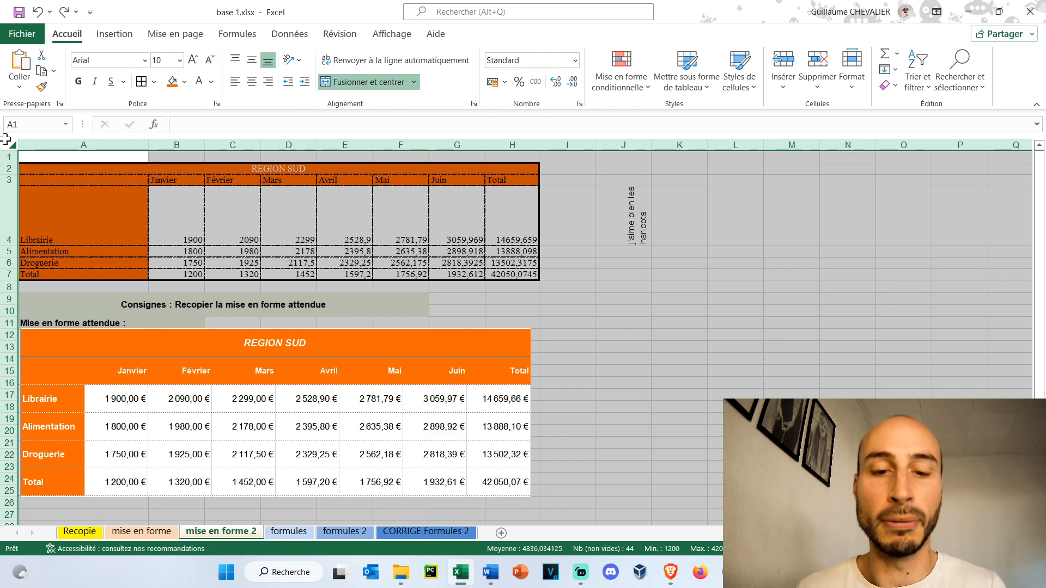
double_click(149, 145)
double_click(9, 162)
click(483, 245)
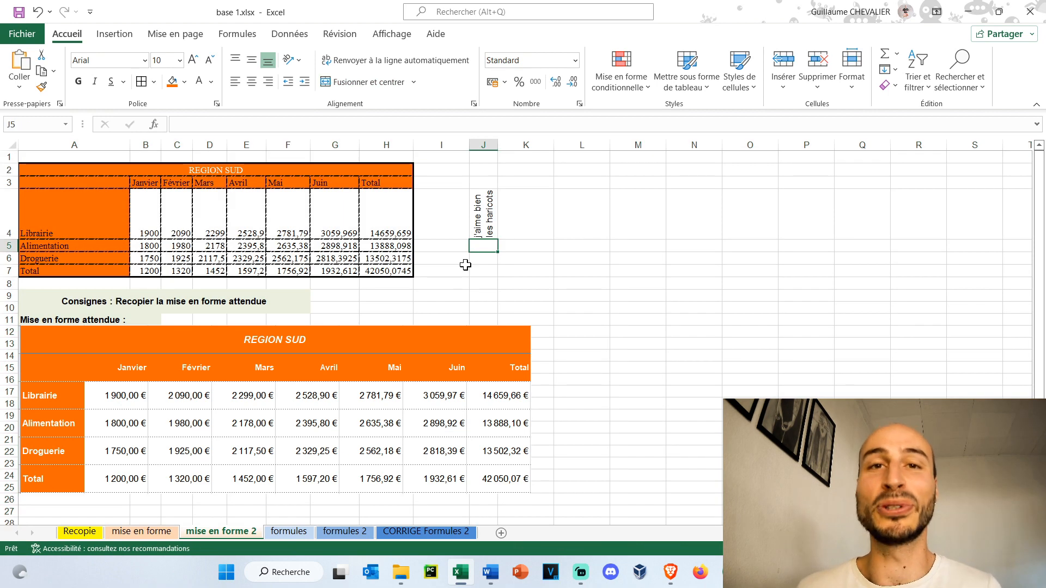